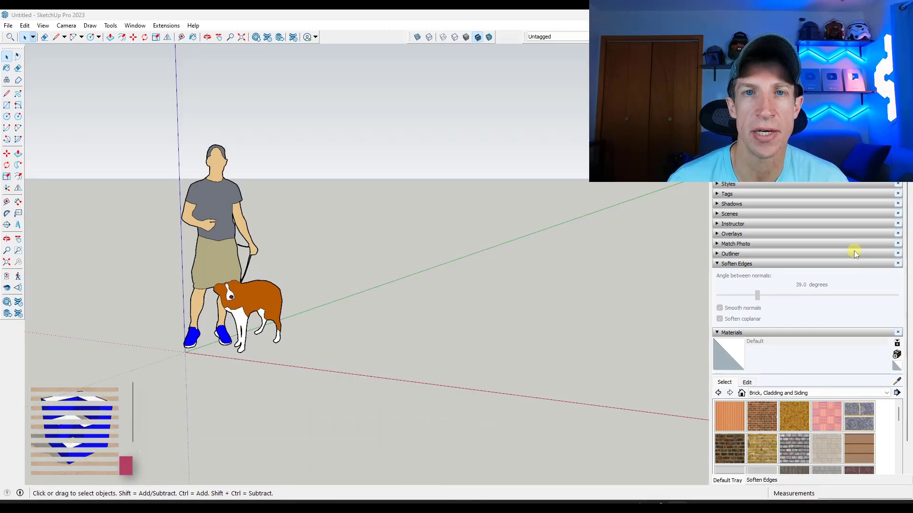
- Move the person-and-dog figure to the left, clear of the origin
scroll(390, 272, "down", 2)
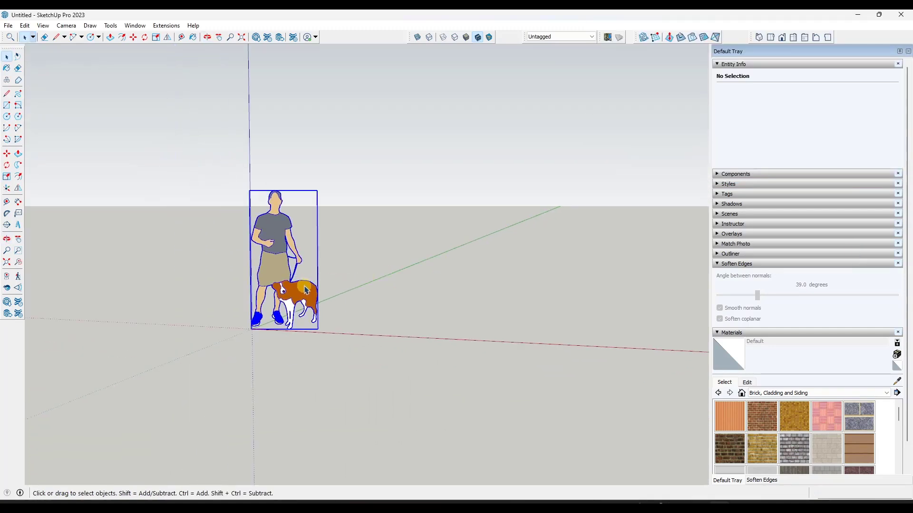
left_click(304, 290)
key("m")
left_click(304, 290)
left_click(145, 282)
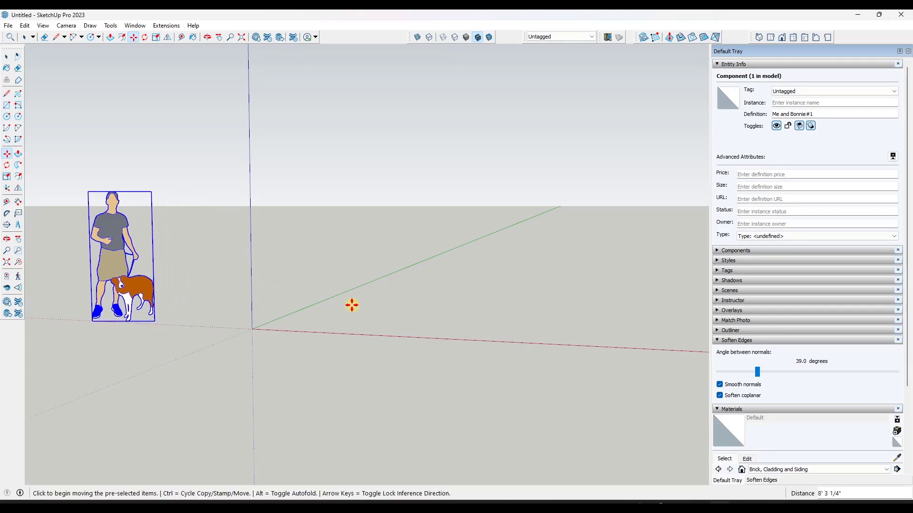
key("F4")
- Switch to Front view and start a rectangle at the origin
key("space")
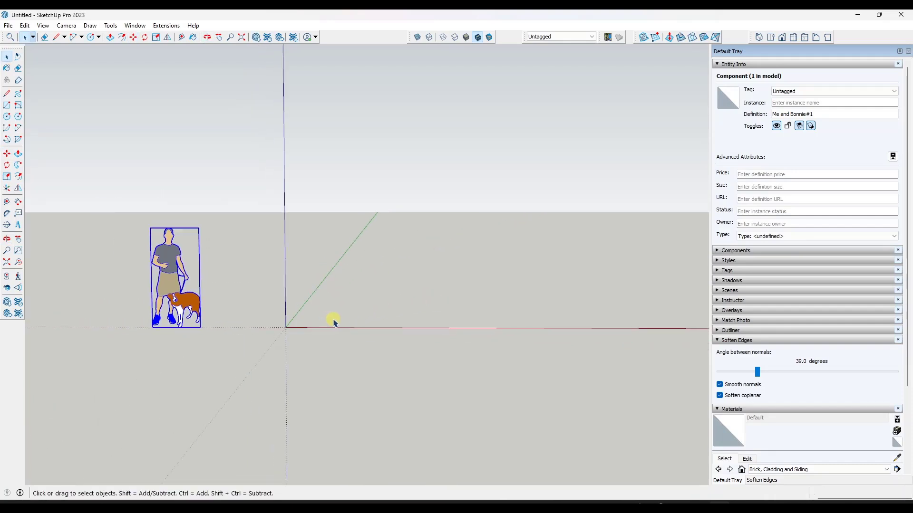
key("r")
left_click(286, 327)
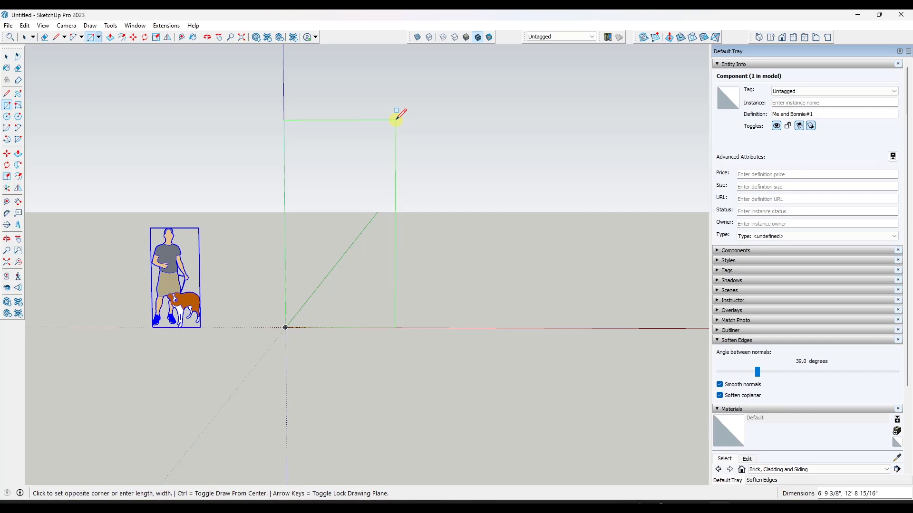
- Finish the 6 ft by 12 ft rectangle and start a two-point arc at its top-left corner
key("Return")
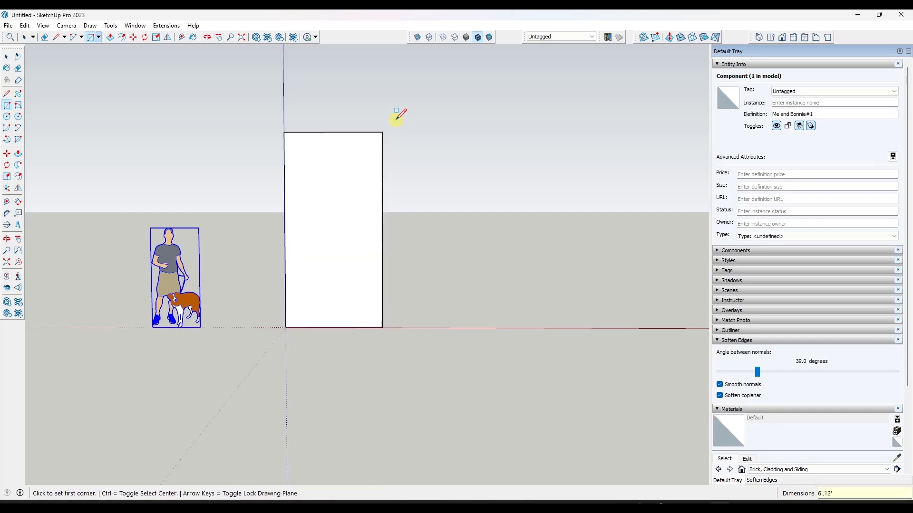
key("space")
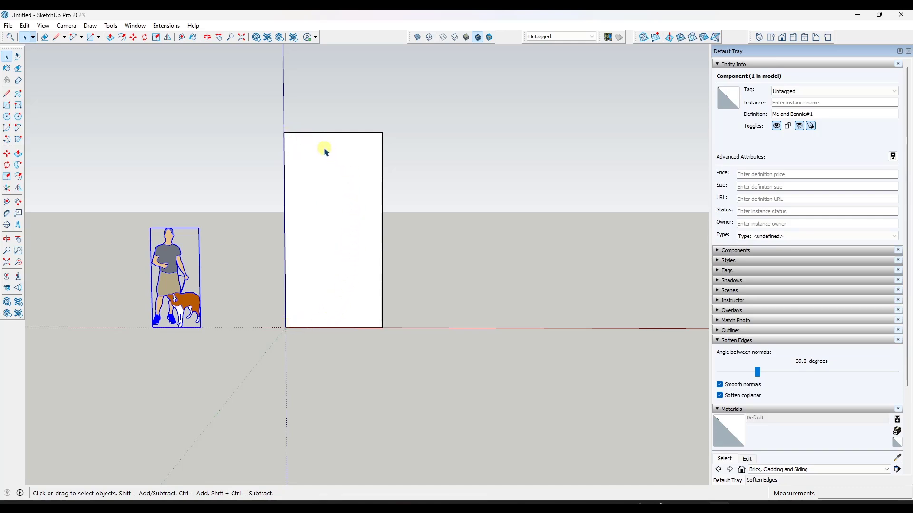
scroll(362, 214, "up", 2)
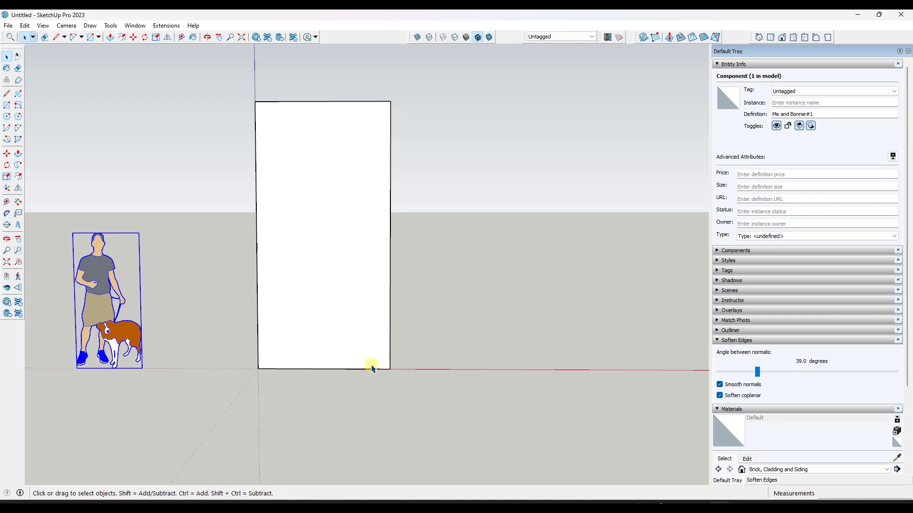
key("a")
left_click(255, 100)
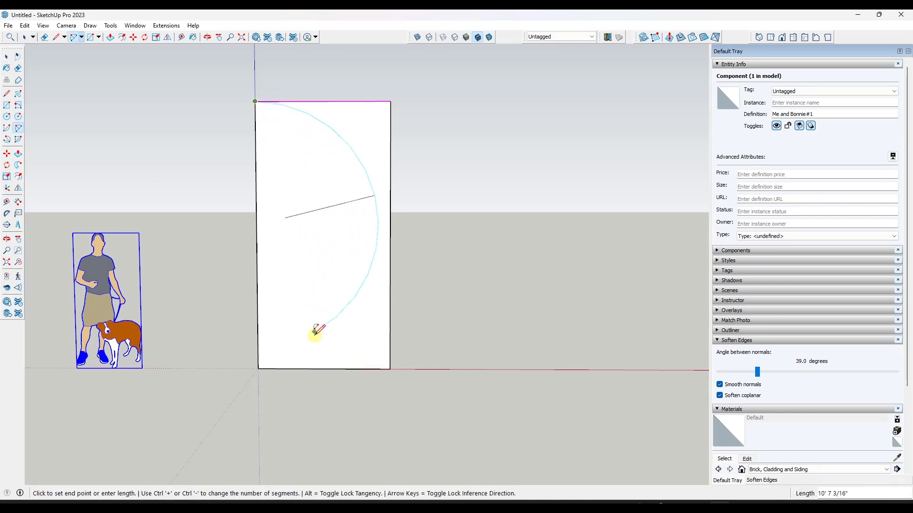
- Draw an arc from the top-left corner to the bottom edge, bulging into the rectangle
left_click(318, 369)
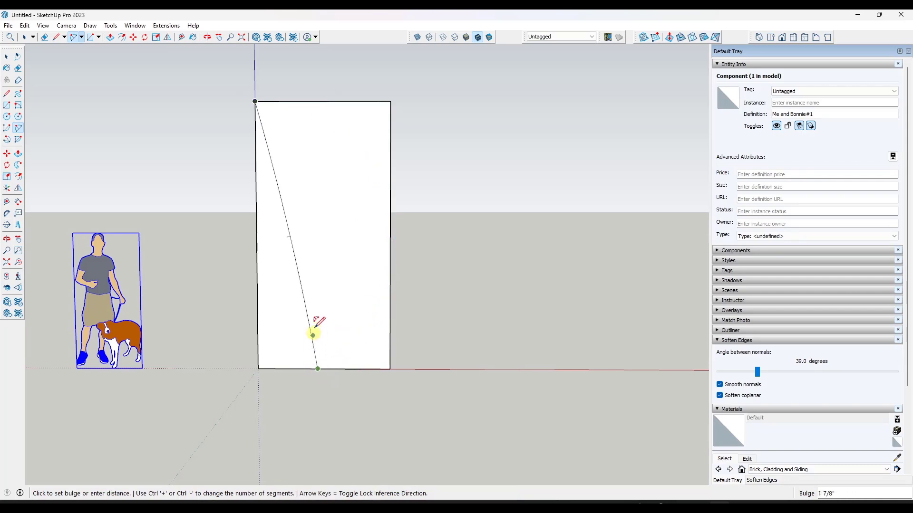
left_click(360, 258)
key("space")
- Erase the rectangle's left edge outside the arc, leaving the concave panel
key("o")
mouse_move(340, 264)
left_mouse_down()
mouse_move(427, 257)
mouse_move(348, 302)
left_mouse_up()
key("space")
key("e")
left_click_drag(256, 314, 243, 281)
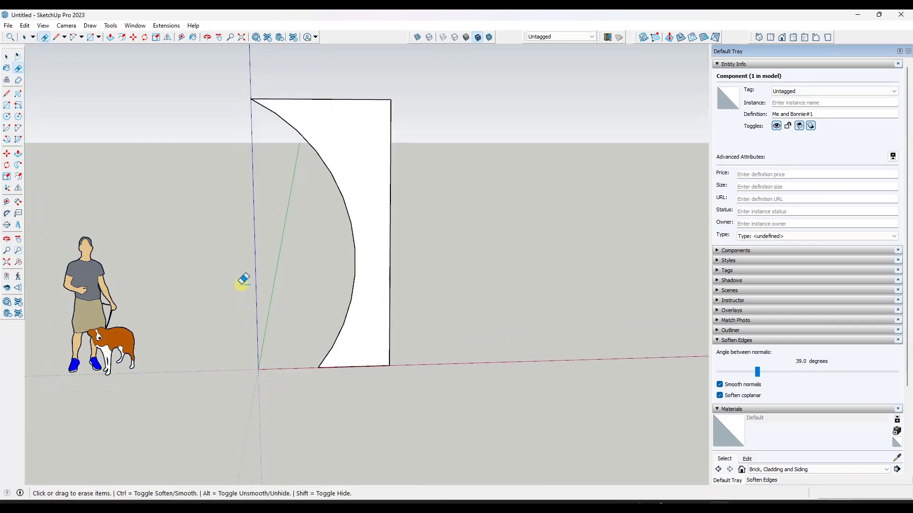
middle_click_drag(289, 264, 451, 234)
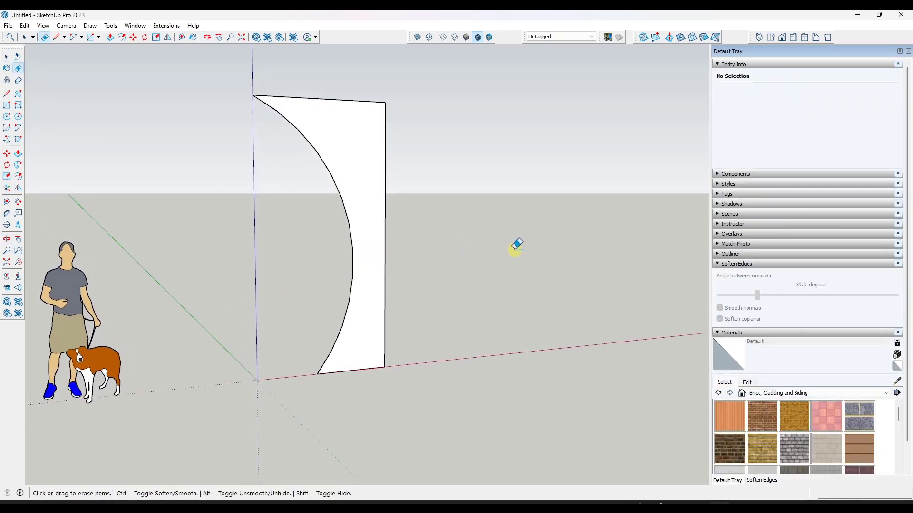
key("space")
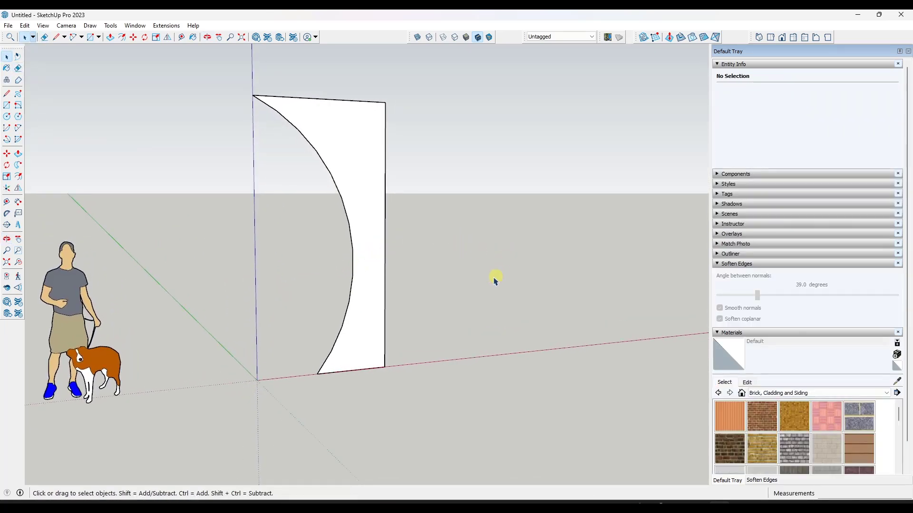
- Select the panel's arc and set its Entity Info segment count to 6
left_click(350, 229)
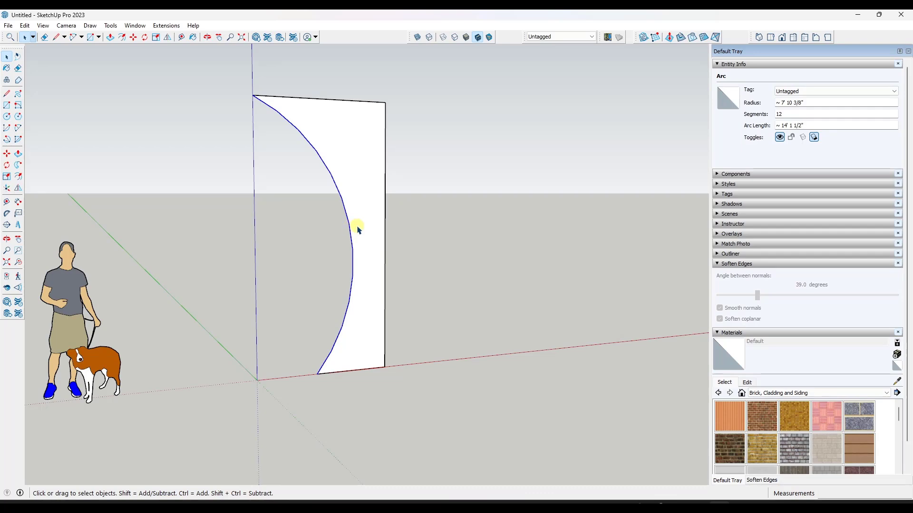
middle_click_drag(343, 140, 323, 185)
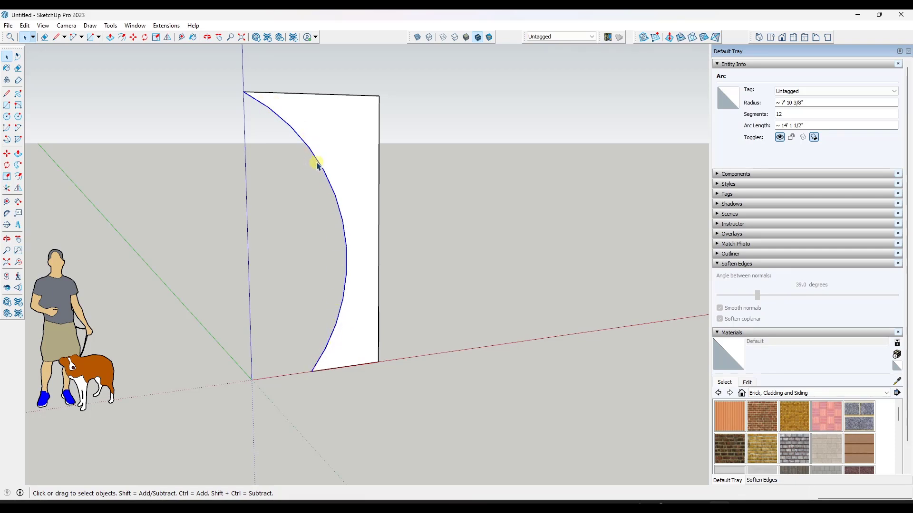
left_click(336, 196)
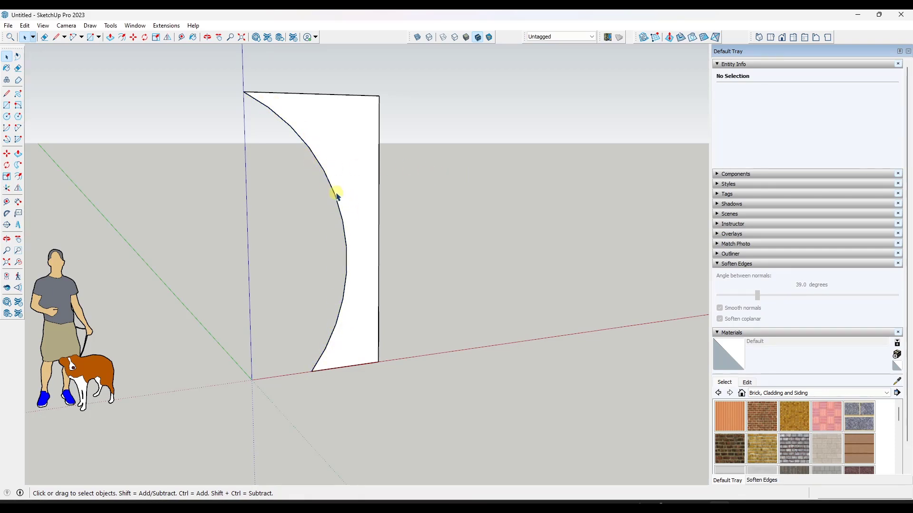
left_click(334, 195)
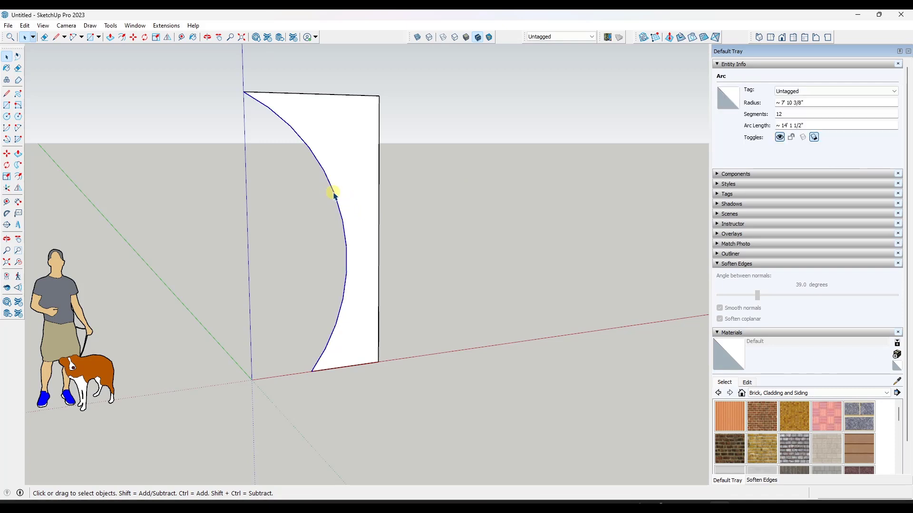
double_click(786, 114)
type("3")
middle_click_drag(428, 240, 367, 236)
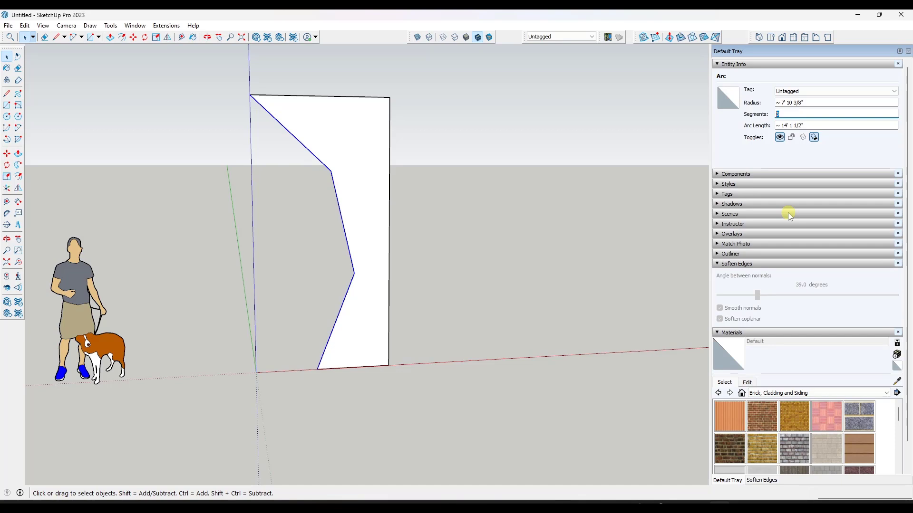
type("6")
key("Return")
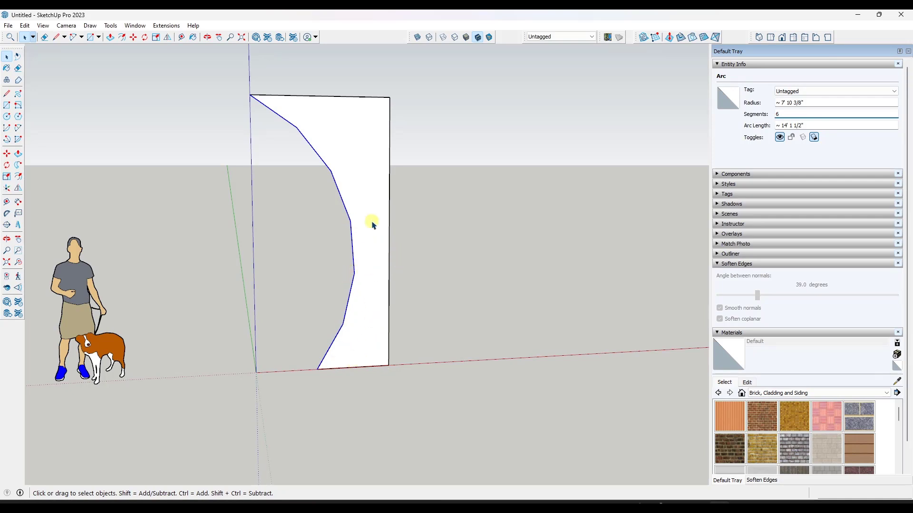
scroll(373, 220, "down", 5)
left_click(209, 235)
scroll(245, 301, "up", 4)
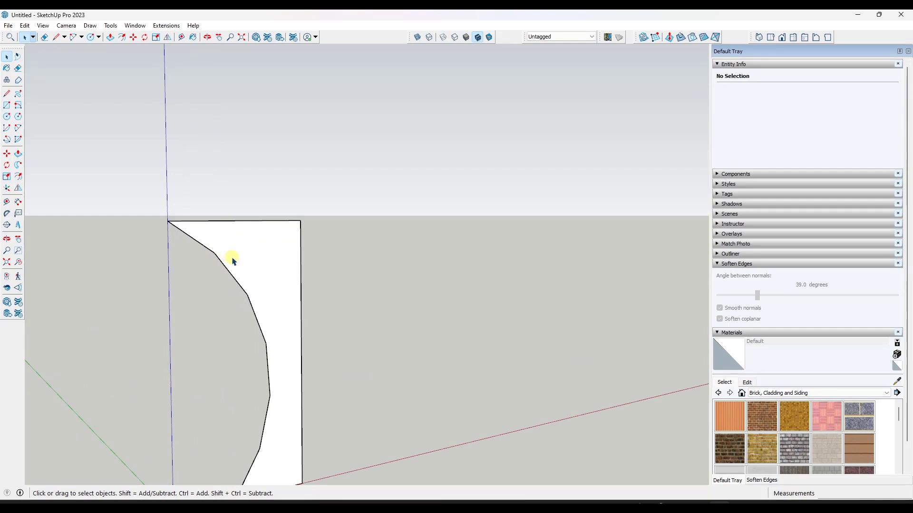
- Copy the whole arc-edged panel off to the right
scroll(230, 262, "down", 2)
left_click(244, 308)
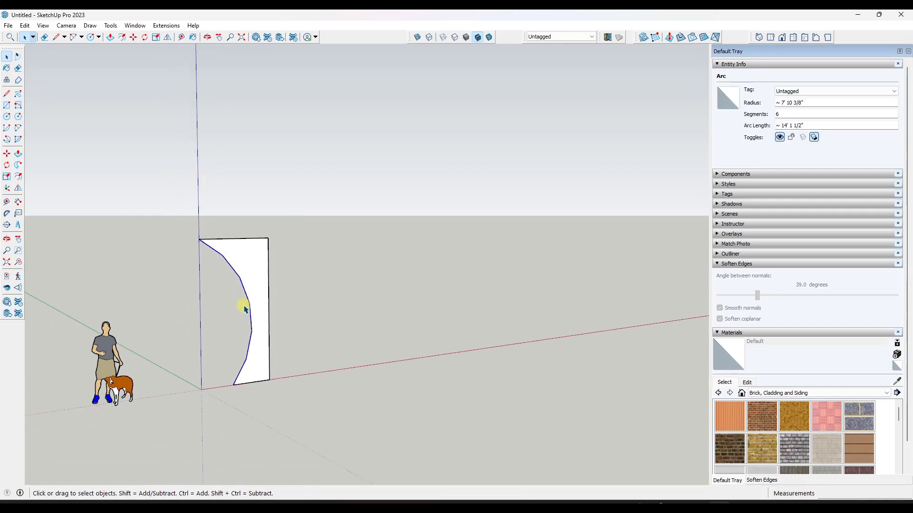
left_click_drag(170, 206, 338, 417)
key("m")
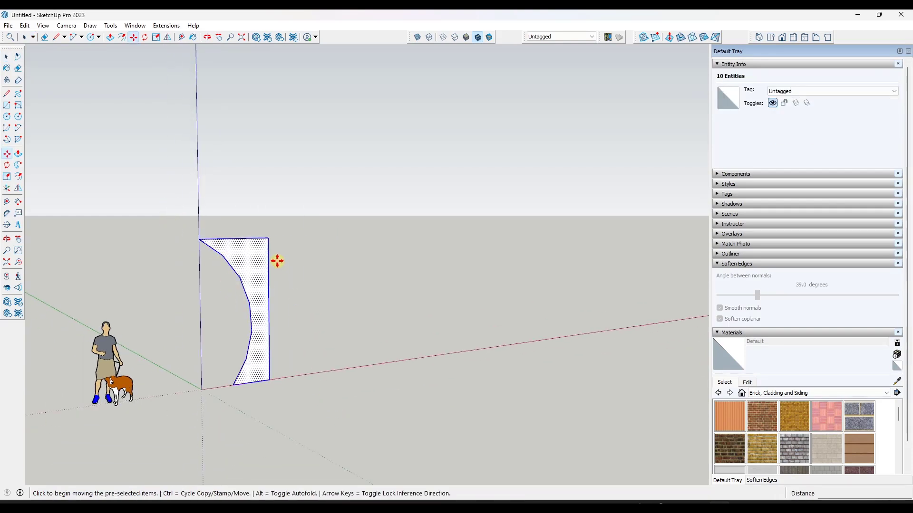
key("ctrl")
left_click(268, 238)
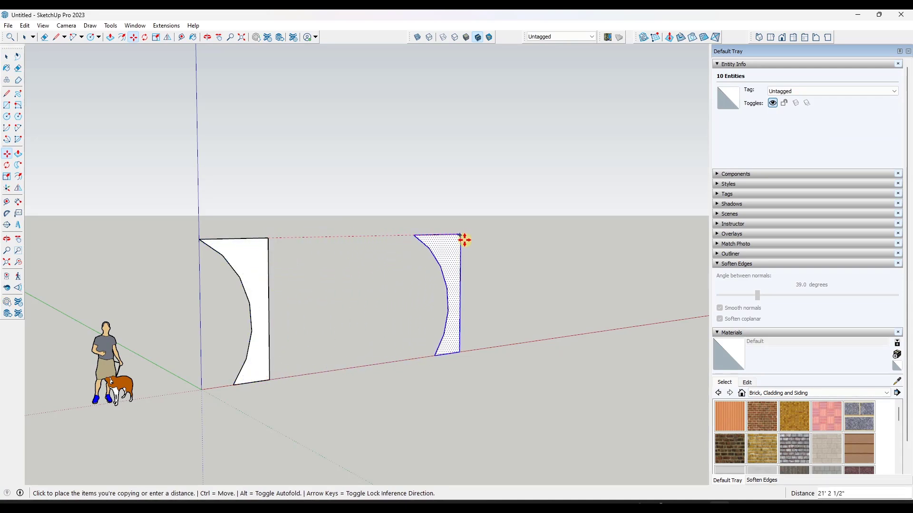
left_click(525, 234)
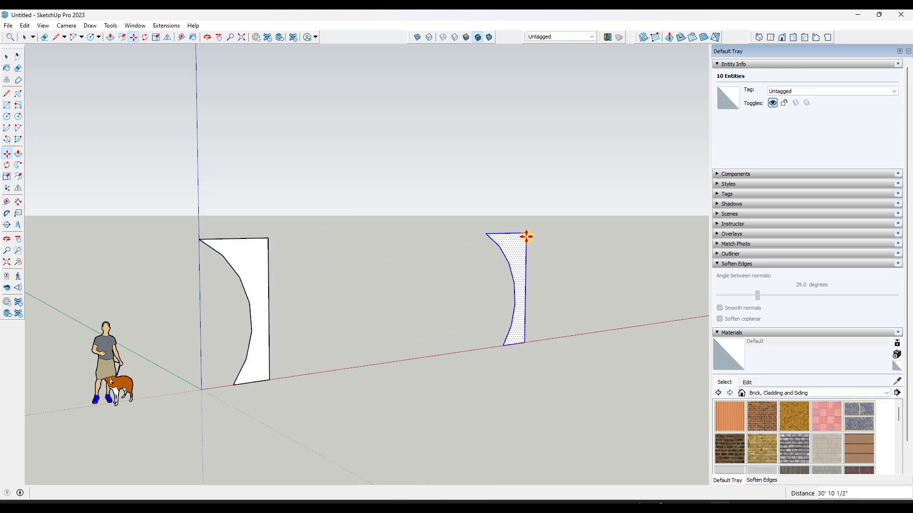
key("space")
- Make the left panel and its edges into a group
scroll(243, 289, "up", 3)
middle_click_drag(263, 224, 311, 250)
key("c")
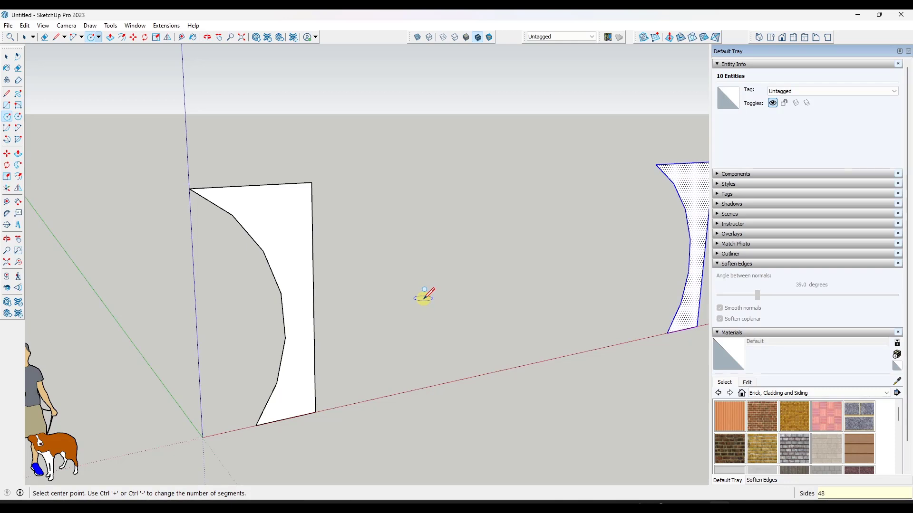
left_click(312, 183)
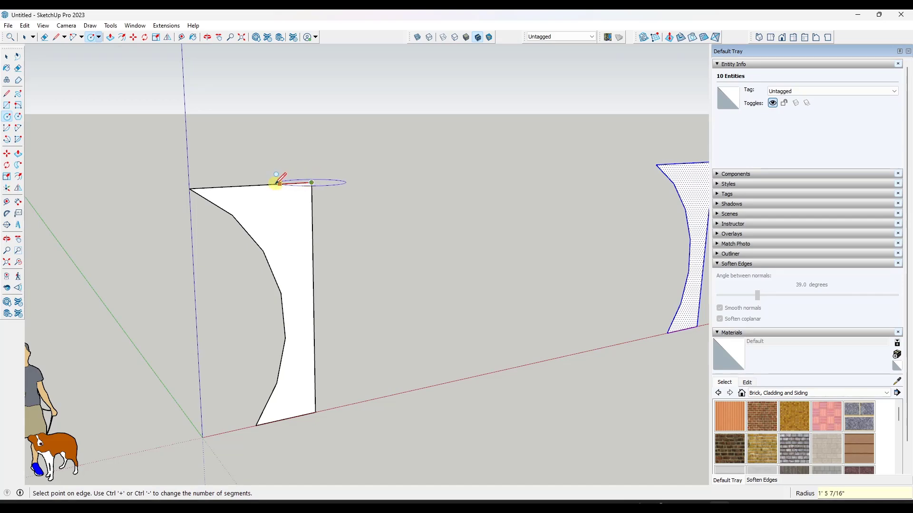
key("space")
double_click(265, 203)
right_click(265, 203)
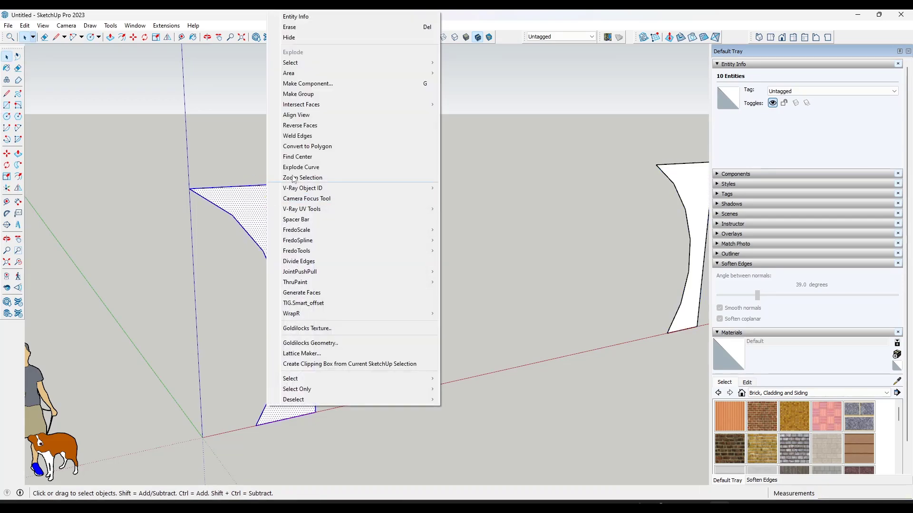
left_click(316, 100)
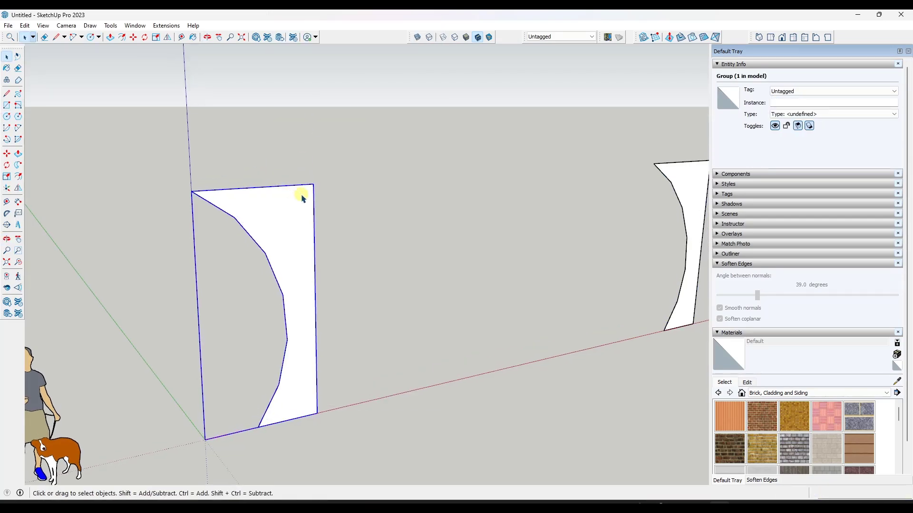
- Draw the top four discs, each centred on the straight edge and reaching the curve
key("c")
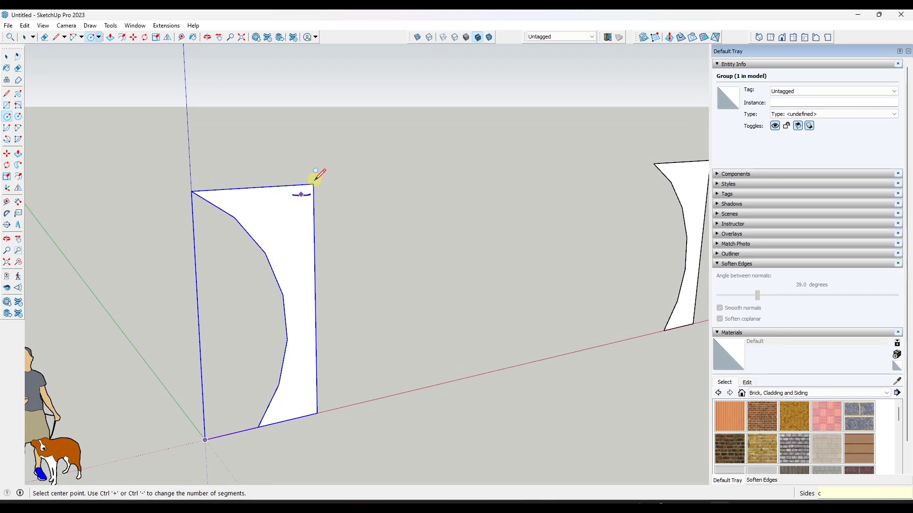
left_click(313, 184)
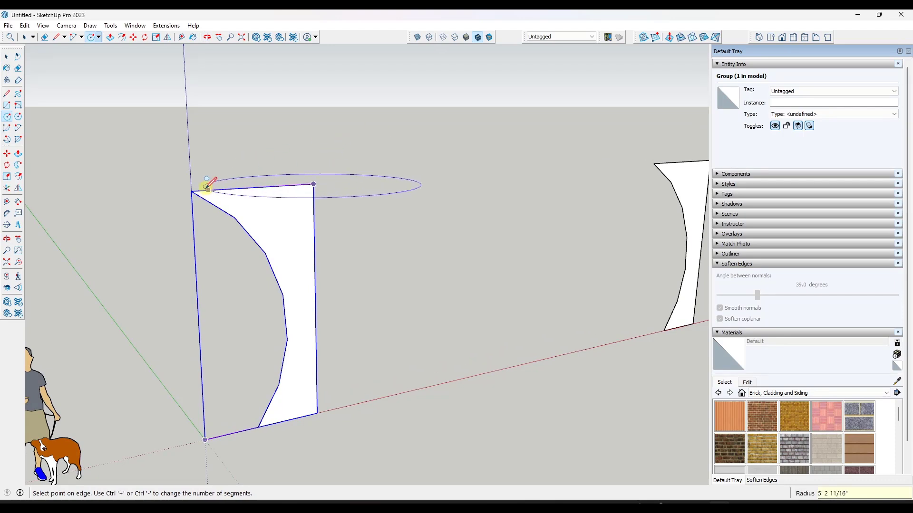
left_click(191, 191)
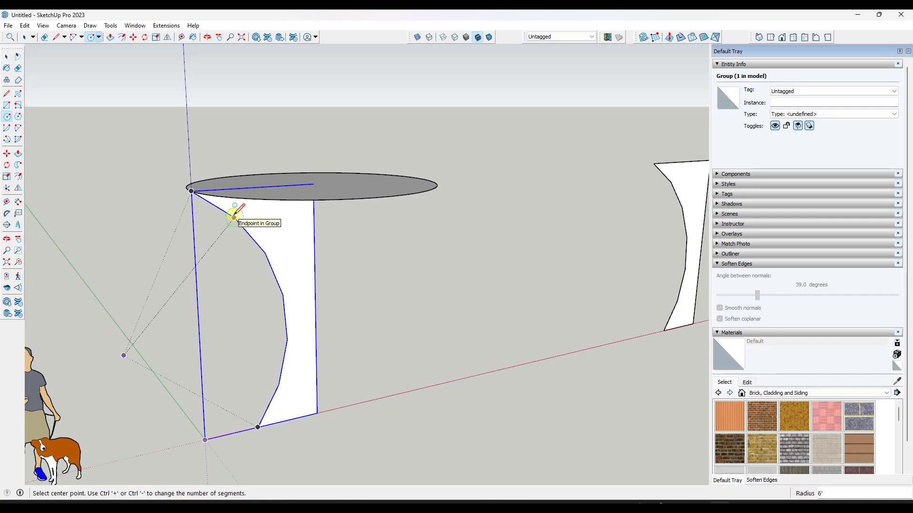
left_click(313, 211)
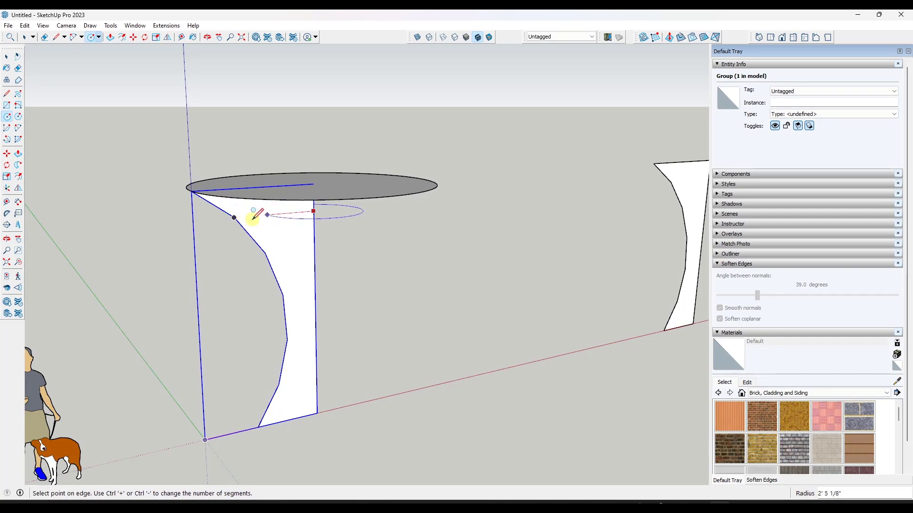
left_click(235, 217)
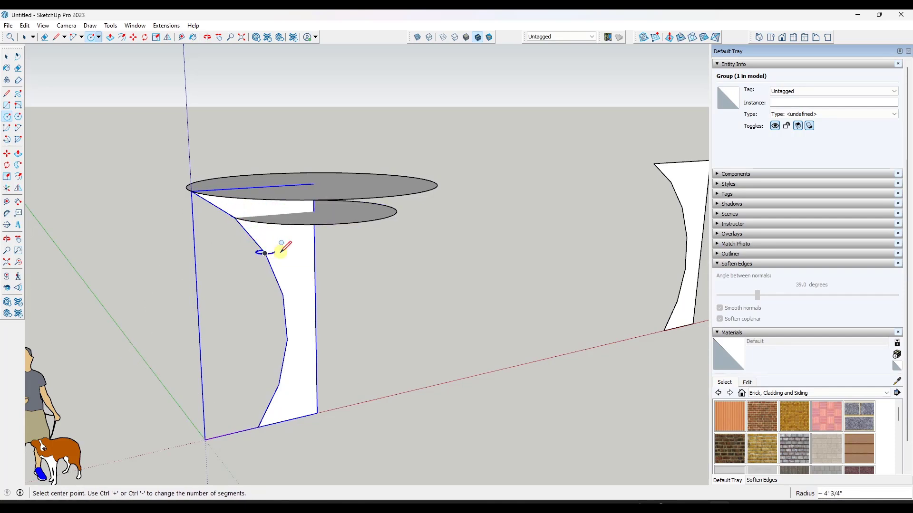
left_click(314, 248)
left_click(265, 251)
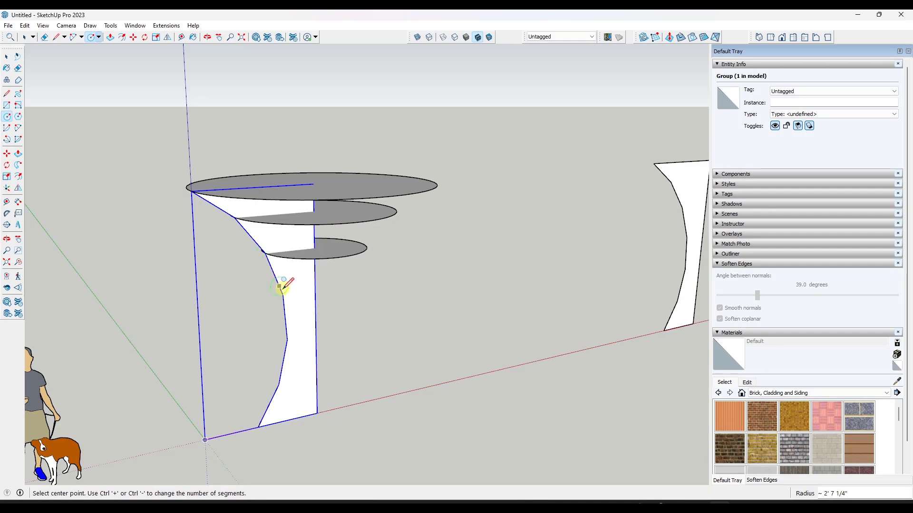
left_click(314, 291)
left_click(283, 294)
- Draw the remaining three discs down to the panel base
left_click(316, 334)
left_click(286, 338)
left_click(316, 377)
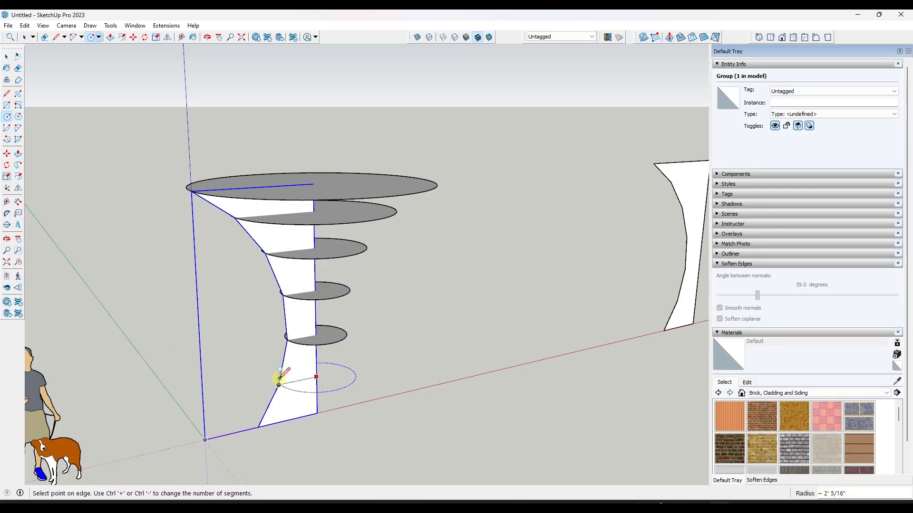
left_click(280, 379)
left_click(317, 412)
left_click(261, 421)
middle_click_drag(261, 422, 343, 336)
key("space")
scroll(308, 302, "down", 3)
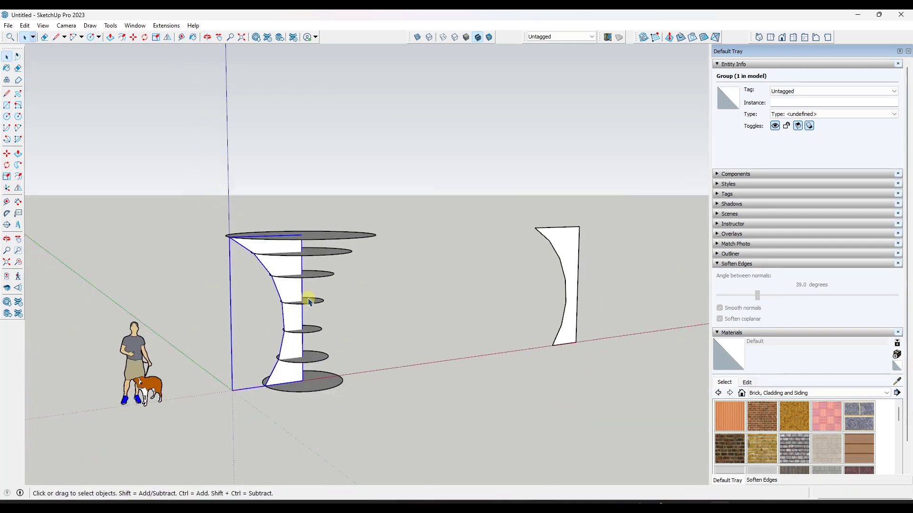
- Pull the bottom disc up into a 0.5-inch-thick shelf
middle_click_drag(308, 301, 310, 393)
key("p")
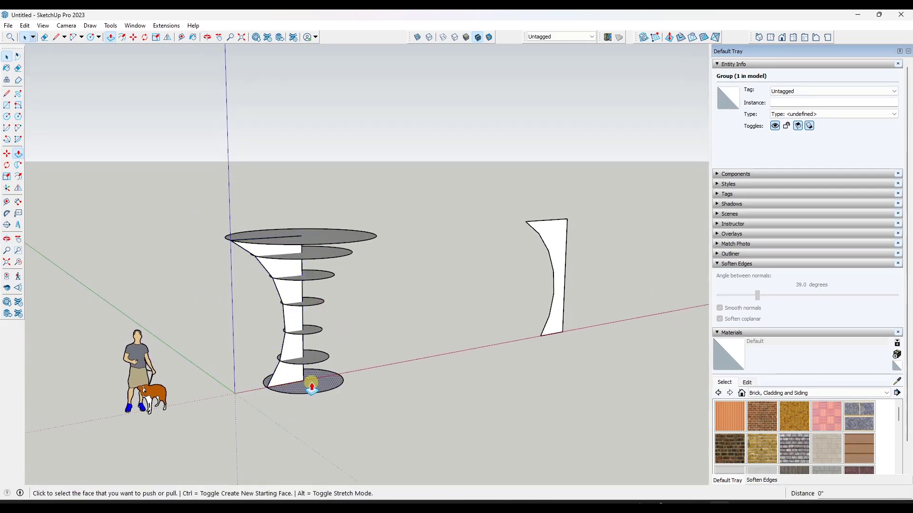
left_click(312, 386)
scroll(313, 383, "up", 3)
scroll(312, 383, "up", 5)
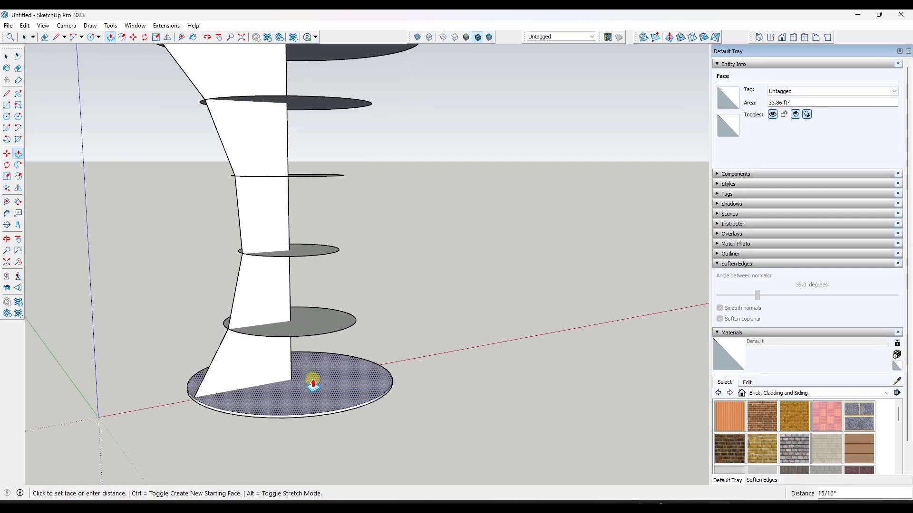
key("Return")
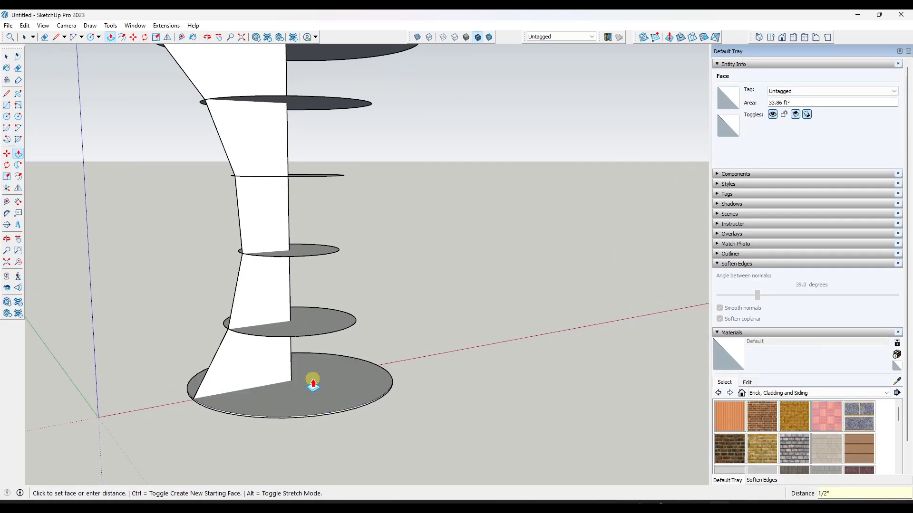
key("space")
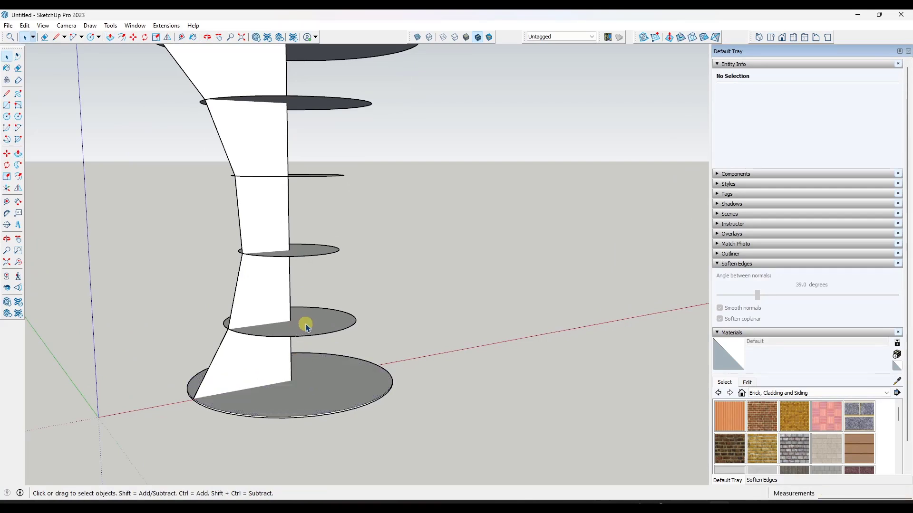
- Give the remaining six discs the same half-inch thickness
key("p")
scroll(319, 327, "down", 5)
left_click(320, 329)
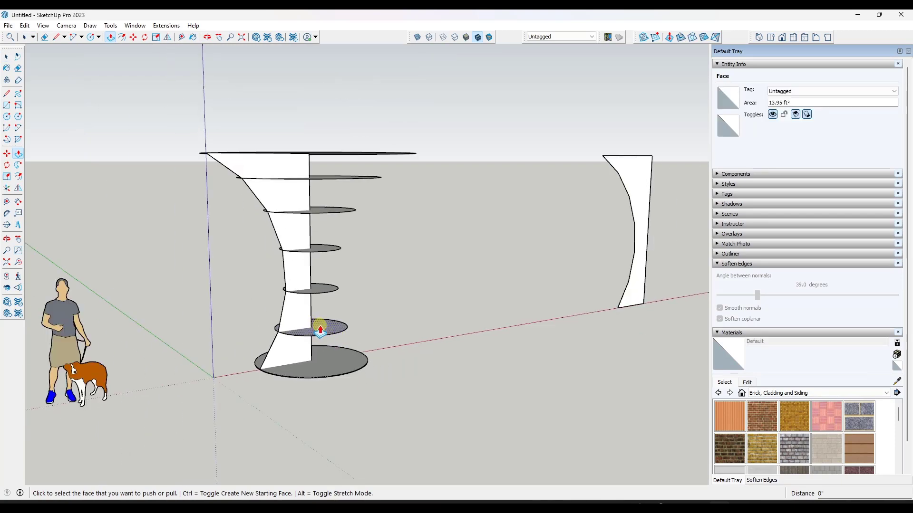
double_click(320, 328)
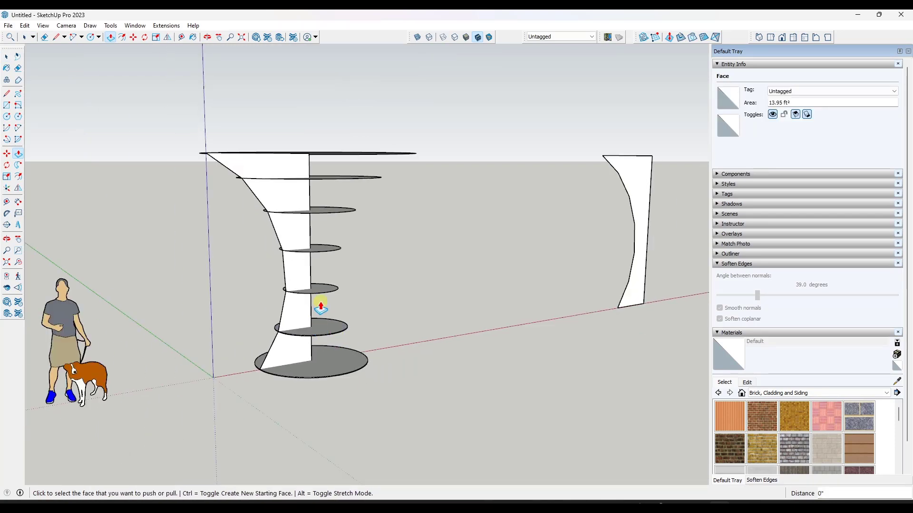
double_click(320, 287)
double_click(327, 249)
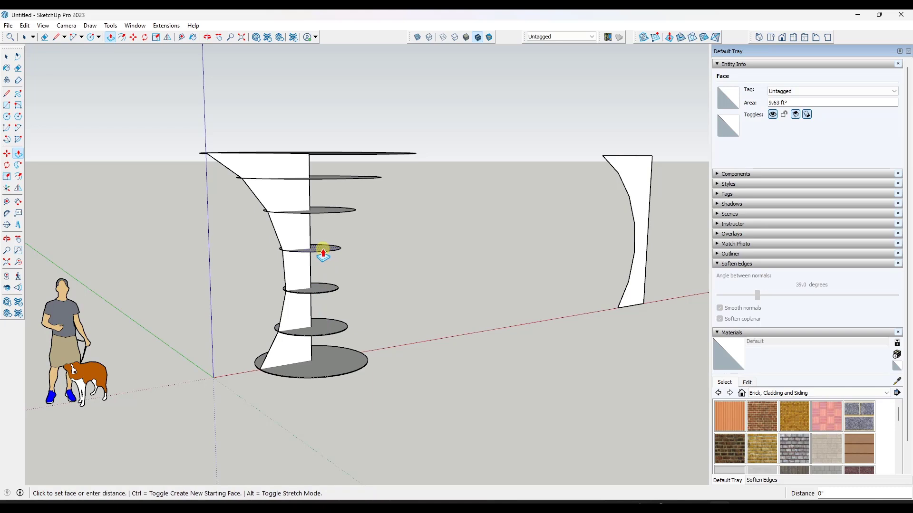
double_click(320, 210)
middle_click_drag(322, 193, 320, 171)
double_click(320, 179)
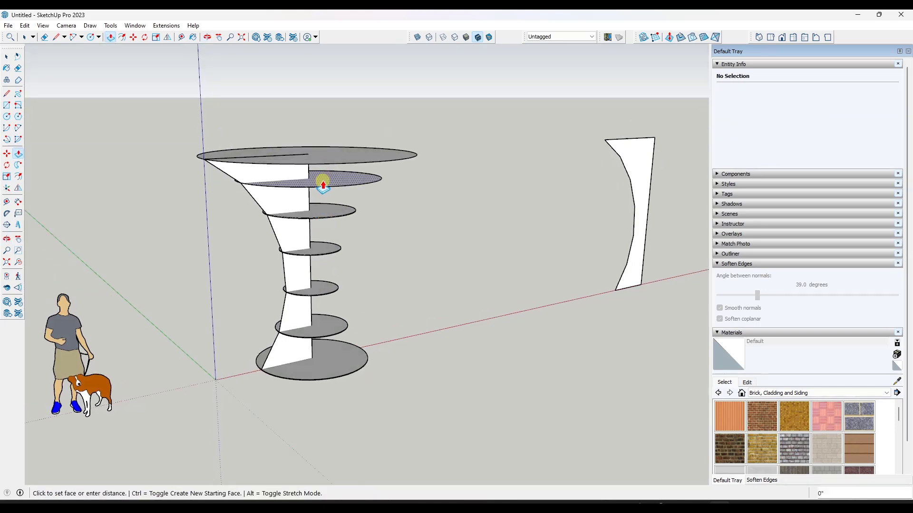
double_click(326, 151)
key("space")
scroll(397, 248, "down", 4)
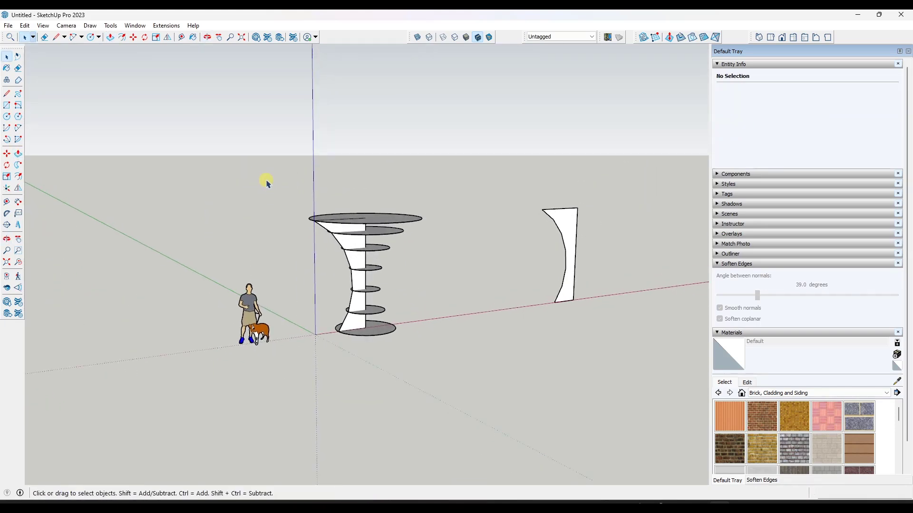
- Group the panel and all its shelves into one solid
left_click_drag(279, 173, 506, 365)
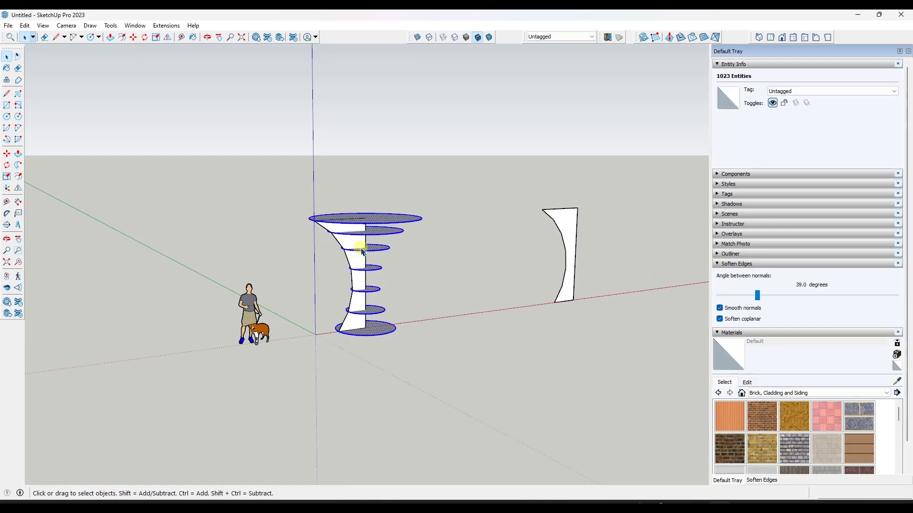
right_click(377, 234)
left_click(427, 93)
- Zoom and orbit over to the second arc-edged panel
middle_click_drag(418, 93, 436, 302)
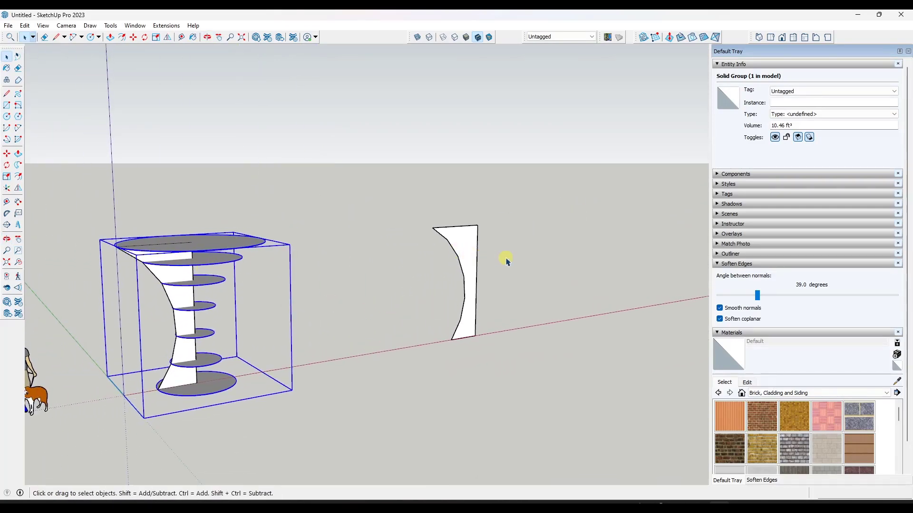
scroll(507, 262, "up", 3)
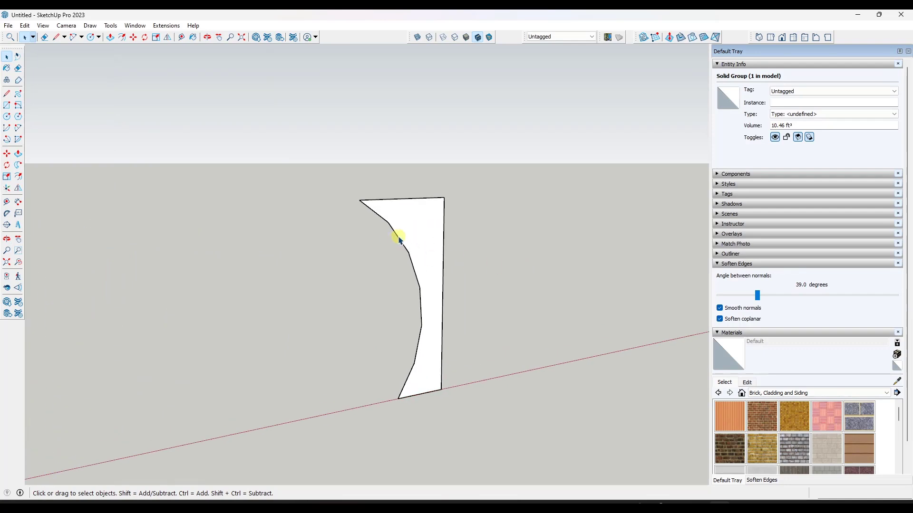
middle_click_drag(458, 269, 584, 288)
- Raise the second panel's arc to 48 segments in Entity Info and check the curve
scroll(583, 286, "up", 2)
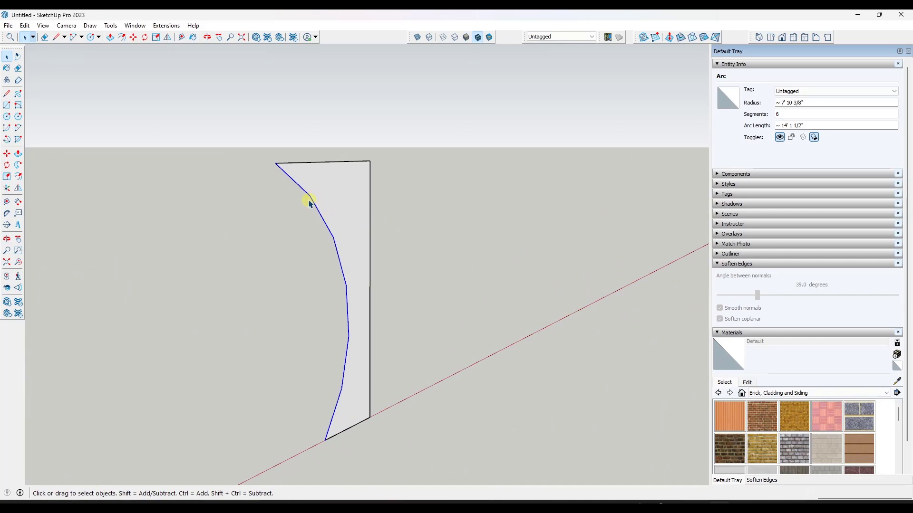
double_click(784, 116)
middle_click_drag(395, 233, 601, 274)
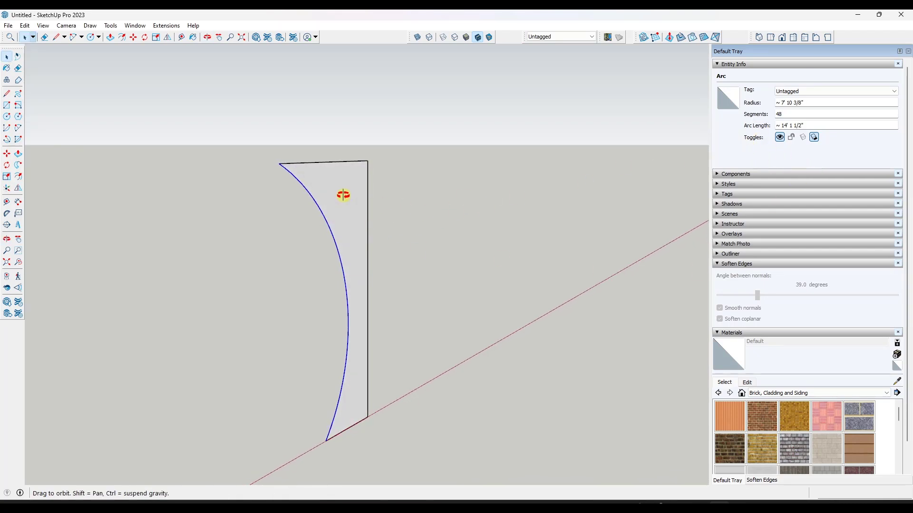
middle_click_drag(344, 195, 358, 217)
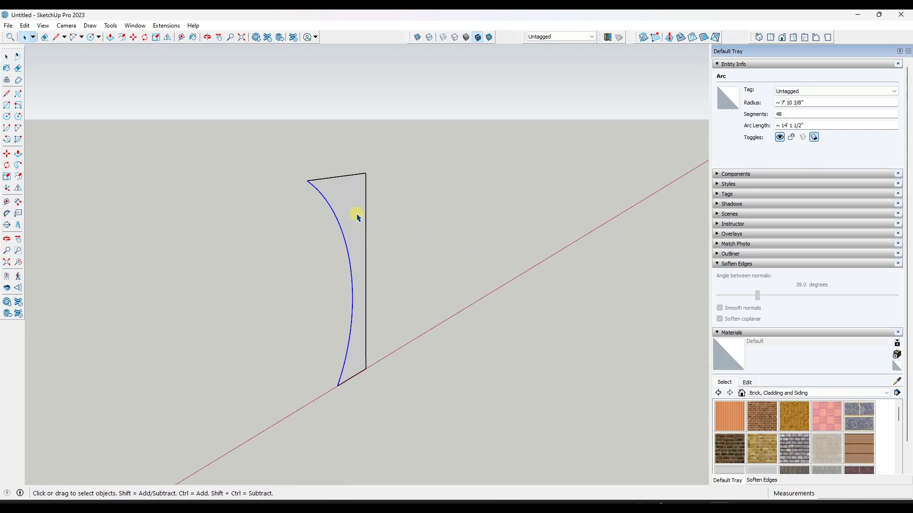
scroll(366, 218, "down", 4)
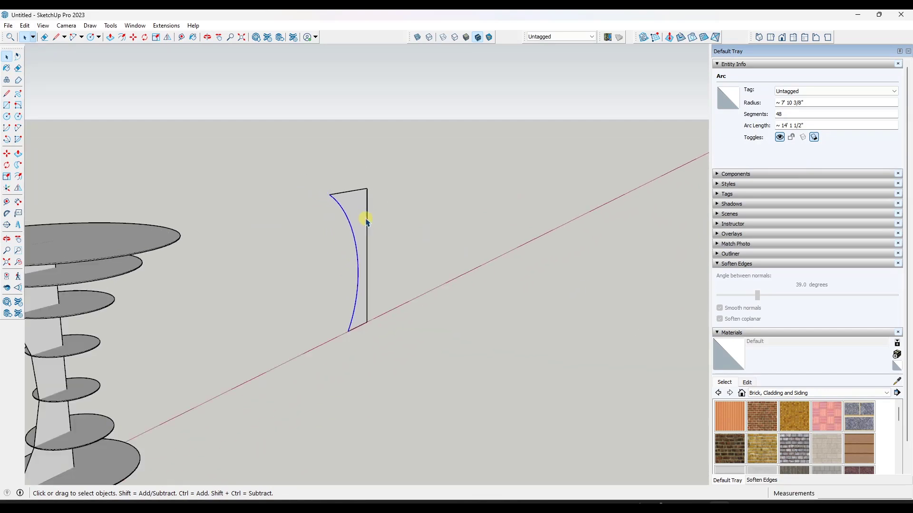
left_click(144, 228)
- Move the shelf tower group along the red axis toward the 48-segment panel
middle_click_drag(144, 227, 182, 279)
key("m")
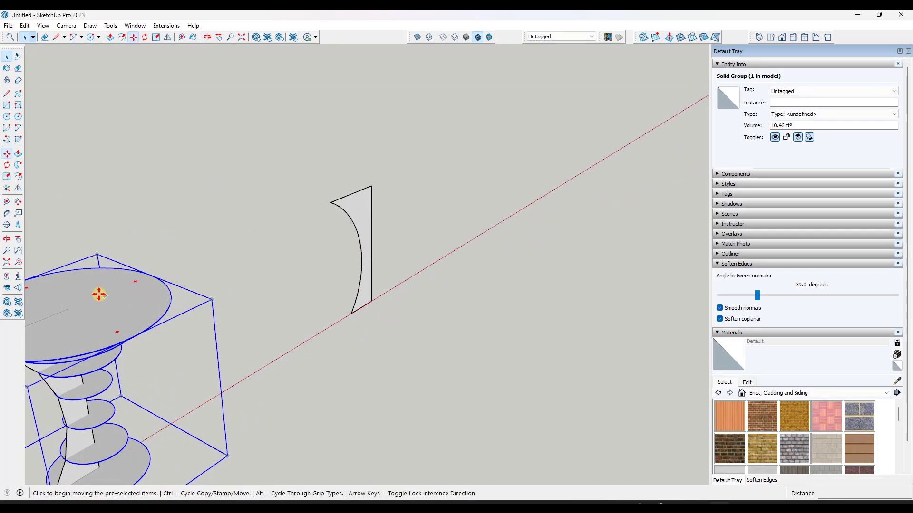
scroll(70, 303, "up", 2)
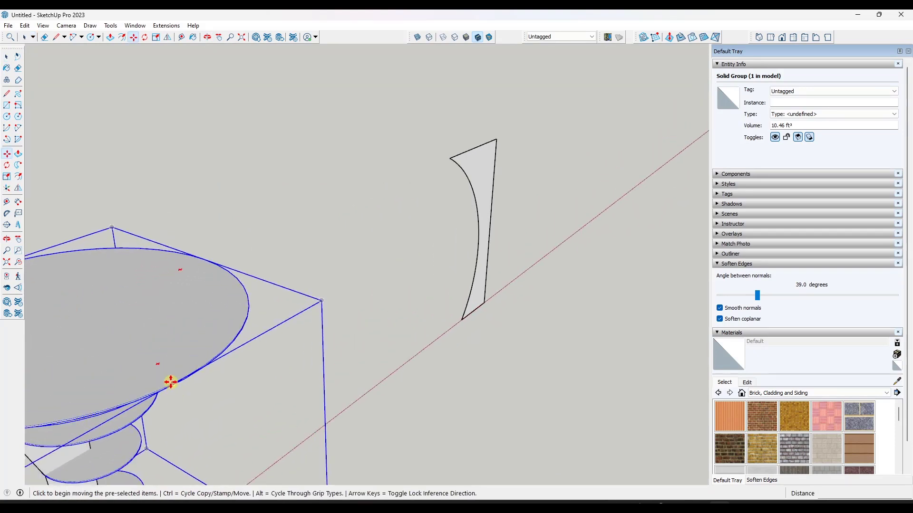
scroll(126, 316, "down", 2)
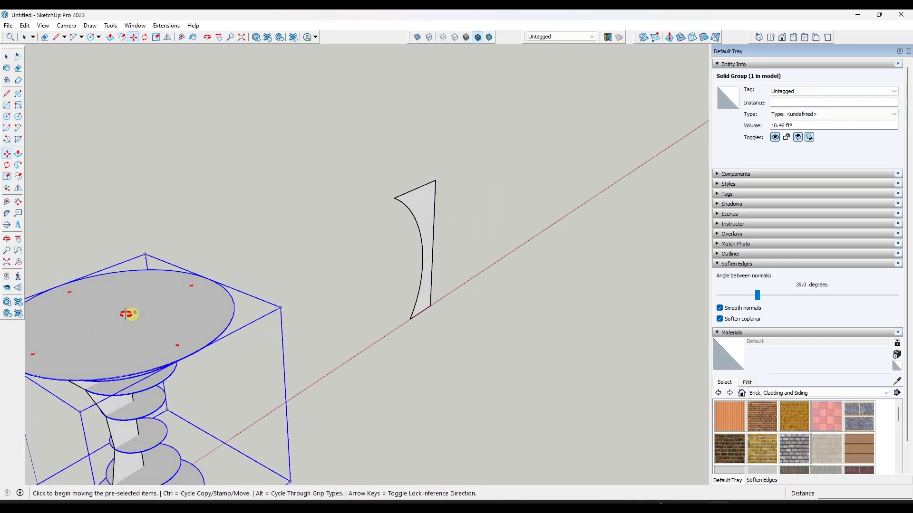
left_click(102, 308)
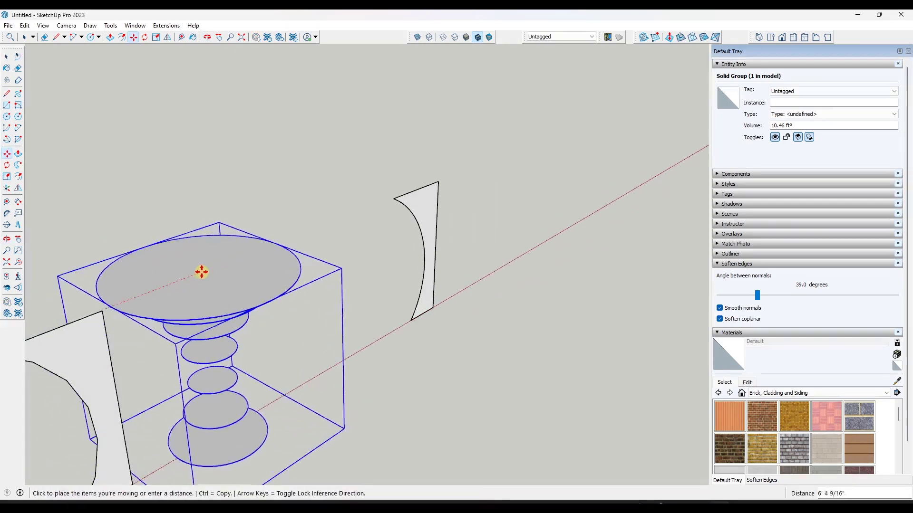
scroll(440, 179, "up", 5)
scroll(434, 172, "up", 2)
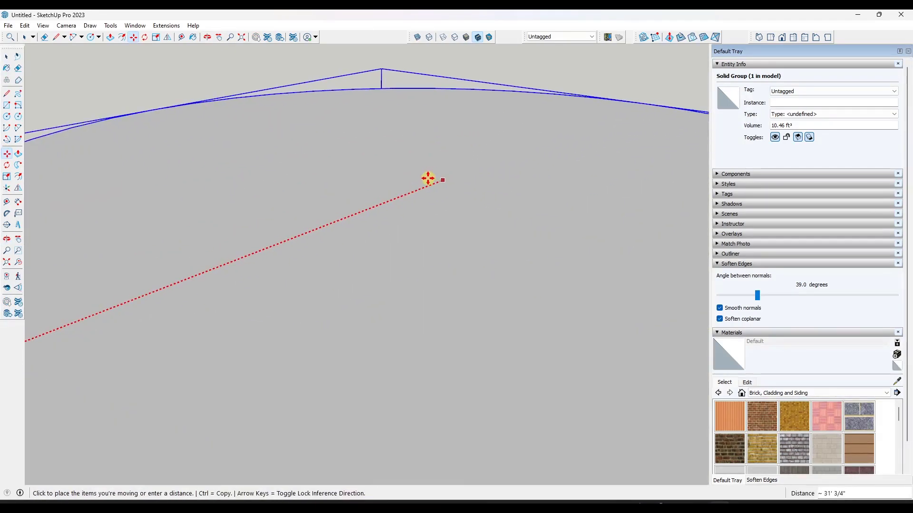
left_click(495, 160)
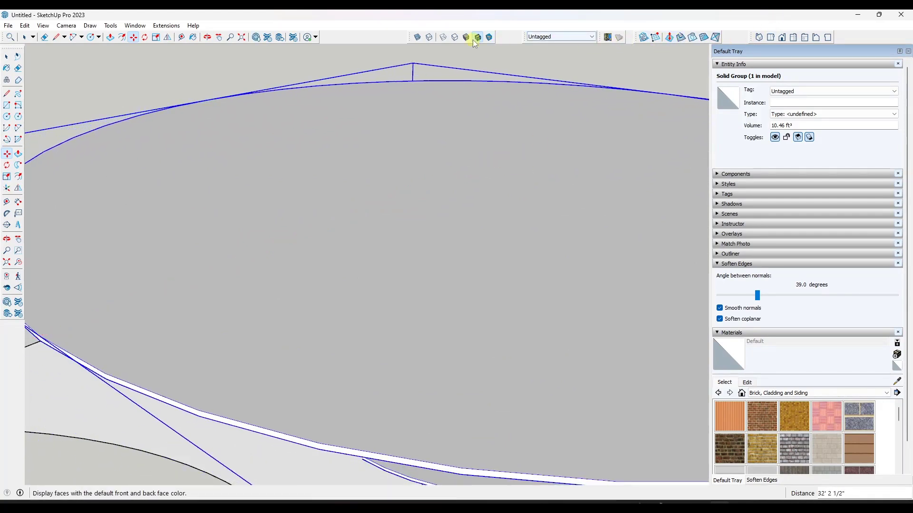
- Turn on X-ray and realign the shelves with the panel's inner edge
left_click(419, 40)
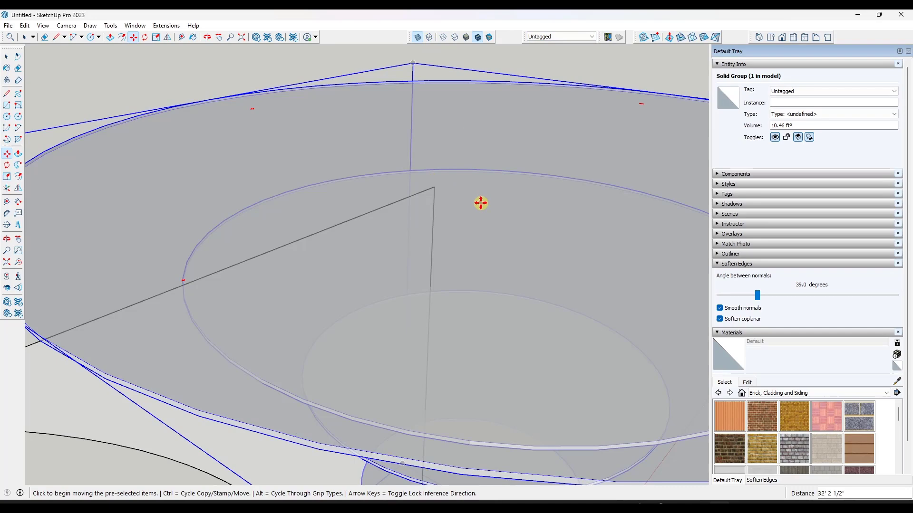
scroll(497, 232, "down", 4)
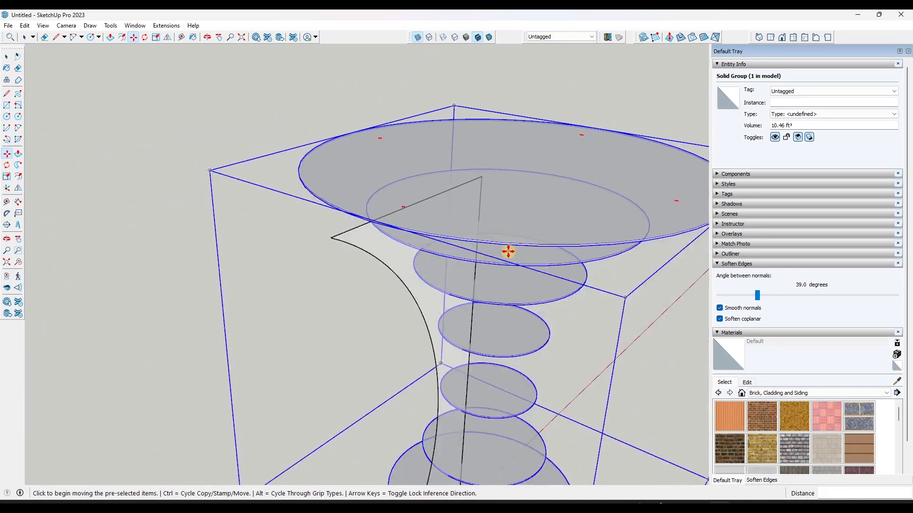
left_click(517, 240)
scroll(509, 183, "up", 6)
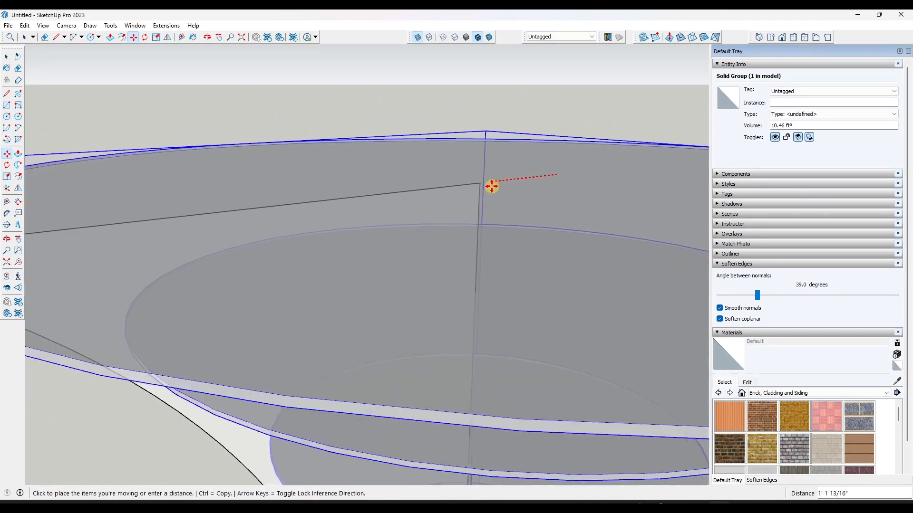
key("Escape")
scroll(544, 192, "down", 8)
key("space")
key("ctrl+t")
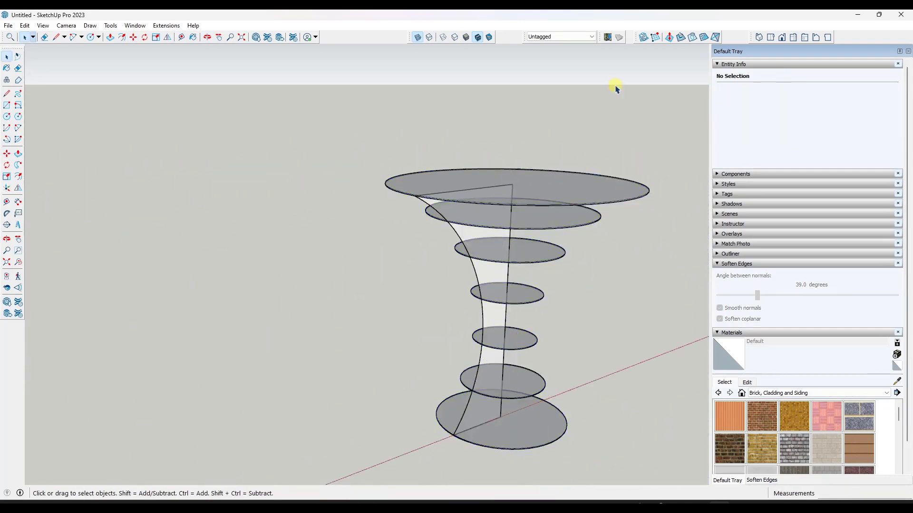
- Turn X-ray off and push/pull the arc-edged profile face to a 0.2 thickness
left_click(420, 38)
scroll(384, 204, "up", 5)
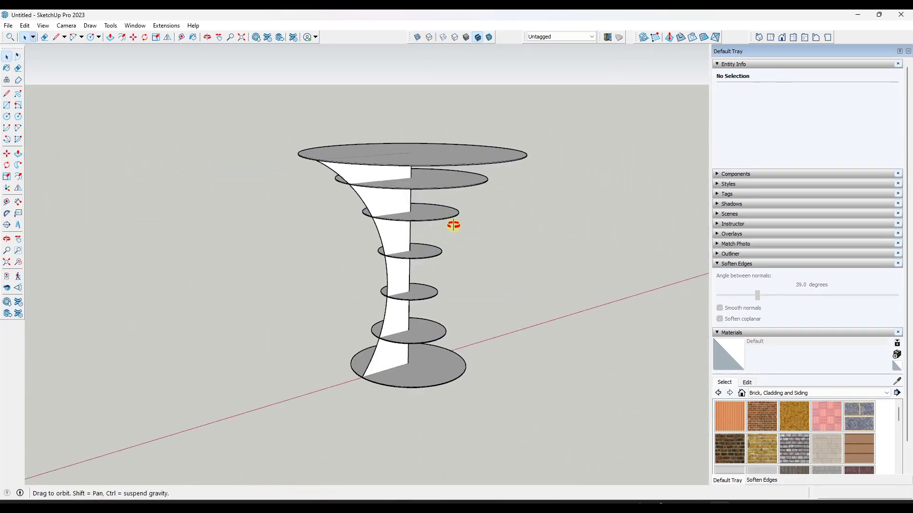
key("p")
left_click(354, 166)
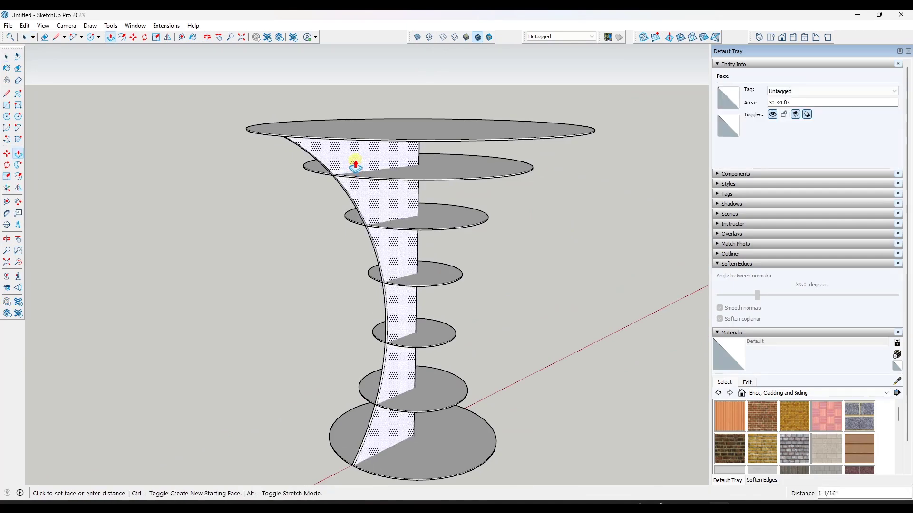
middle_click_drag(354, 167, 361, 147)
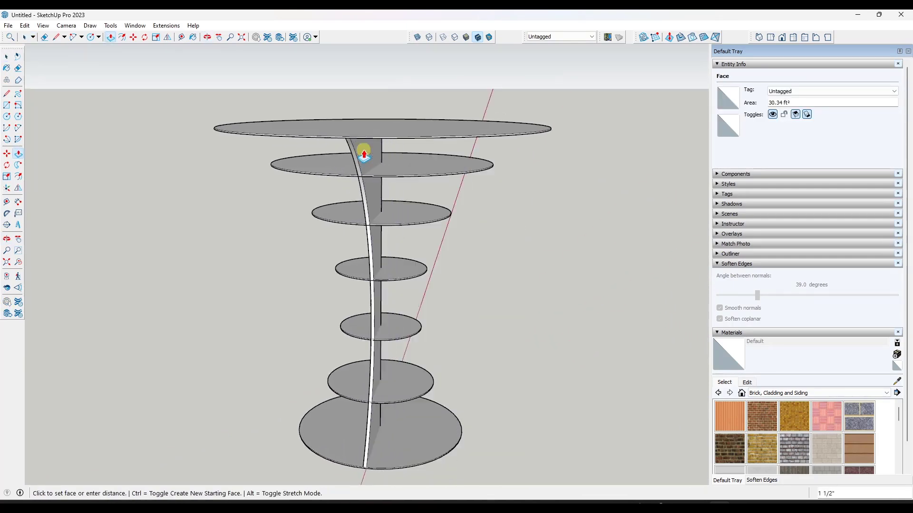
scroll(378, 157, "up", 2)
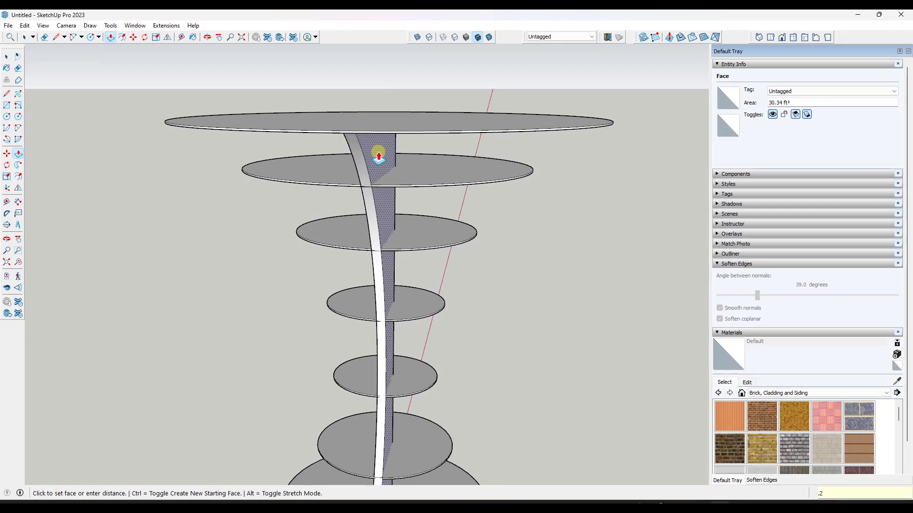
key("Return")
- Make the thickened panel a component named 'Support'
middle_click_drag(377, 153, 369, 190)
key("space")
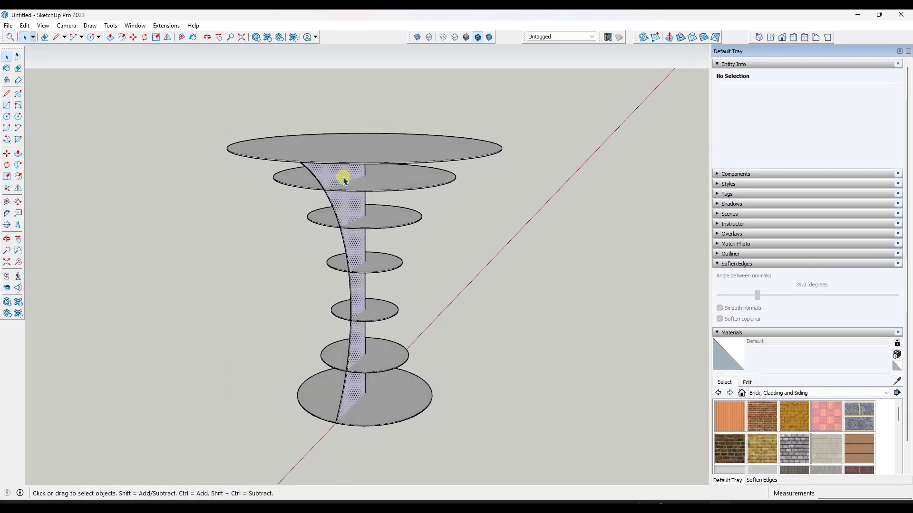
right_click(343, 179)
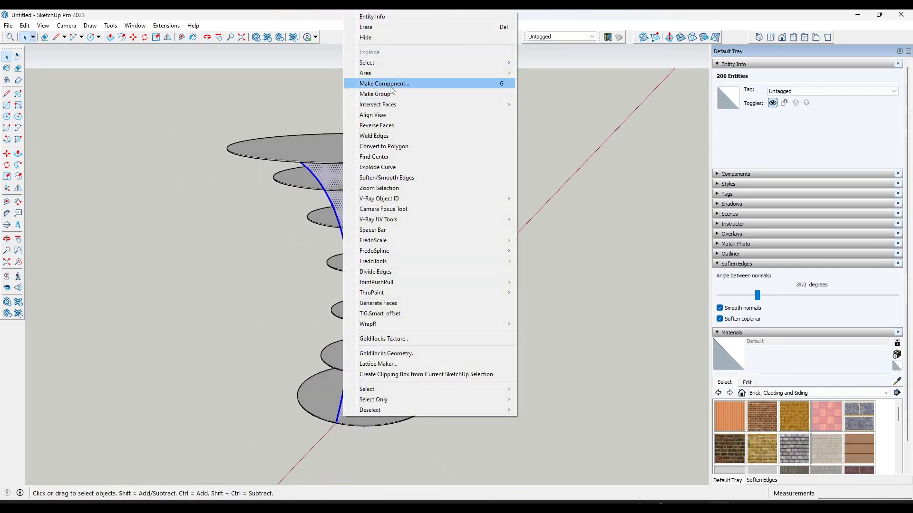
left_click(390, 86)
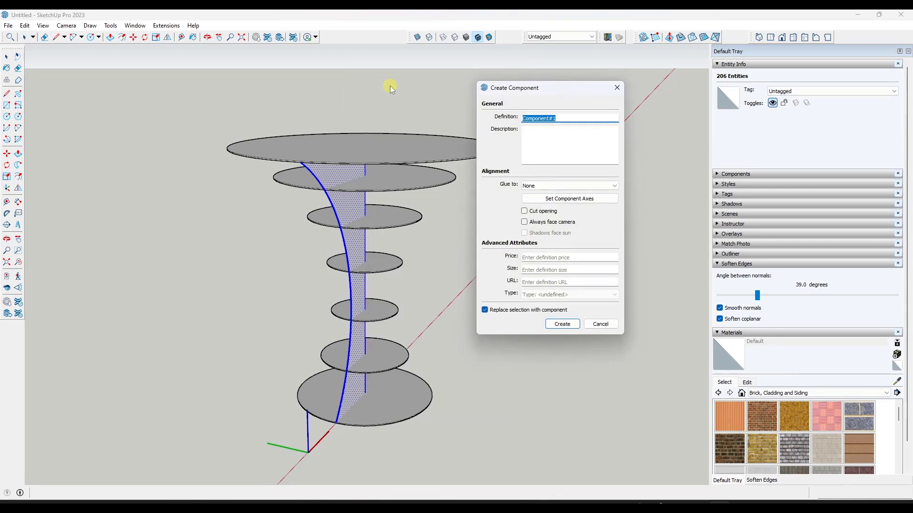
type("Support")
key("Return")
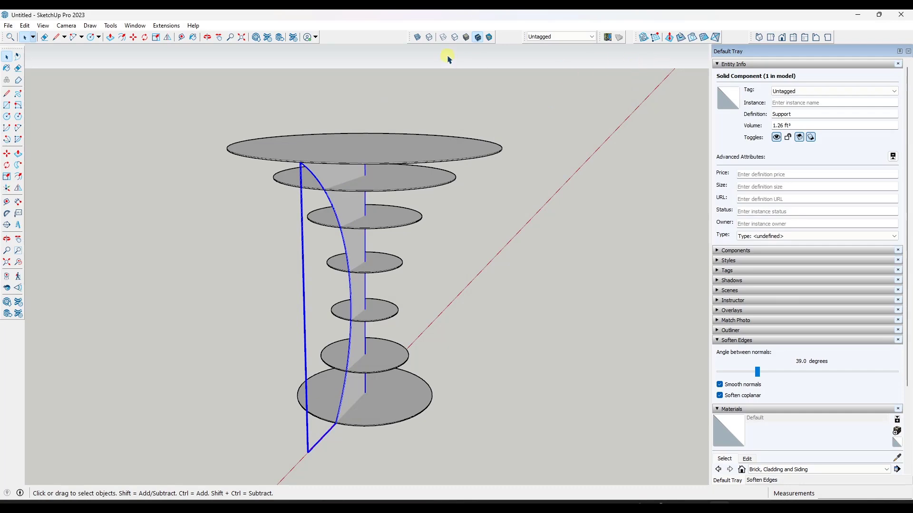
- With X-ray on, rotate the Support panel about the shelves' centre from its outer corner
left_click(417, 37)
middle_click_drag(367, 157, 363, 191)
scroll(371, 177, "up", 6)
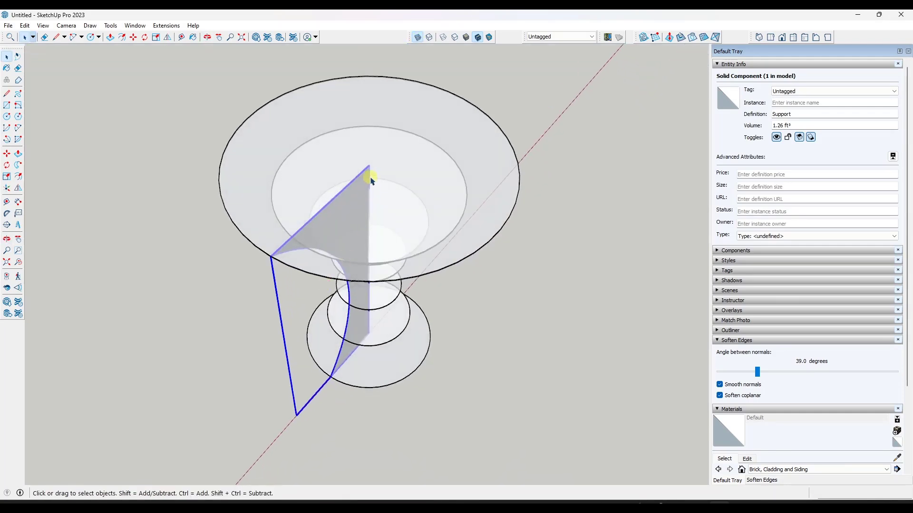
scroll(359, 158, "up", 3)
key("q")
scroll(357, 166, "up", 4)
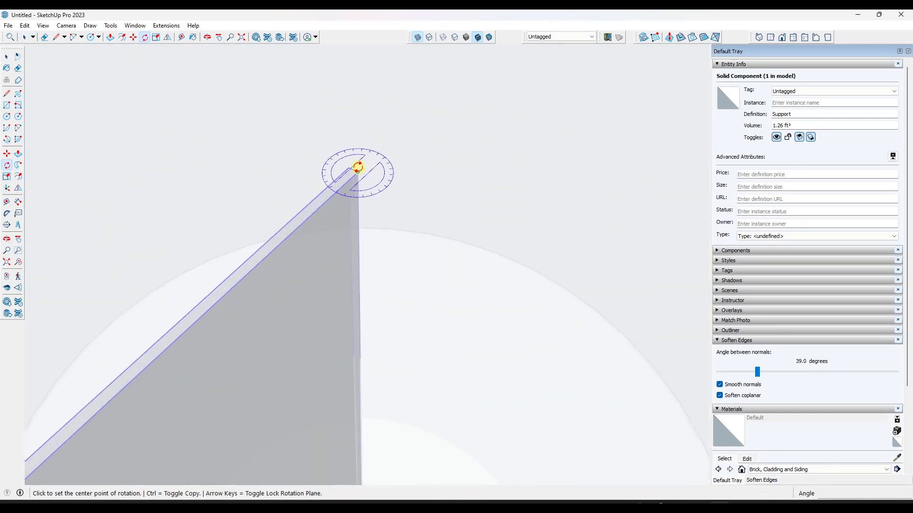
scroll(354, 168, "up", 2)
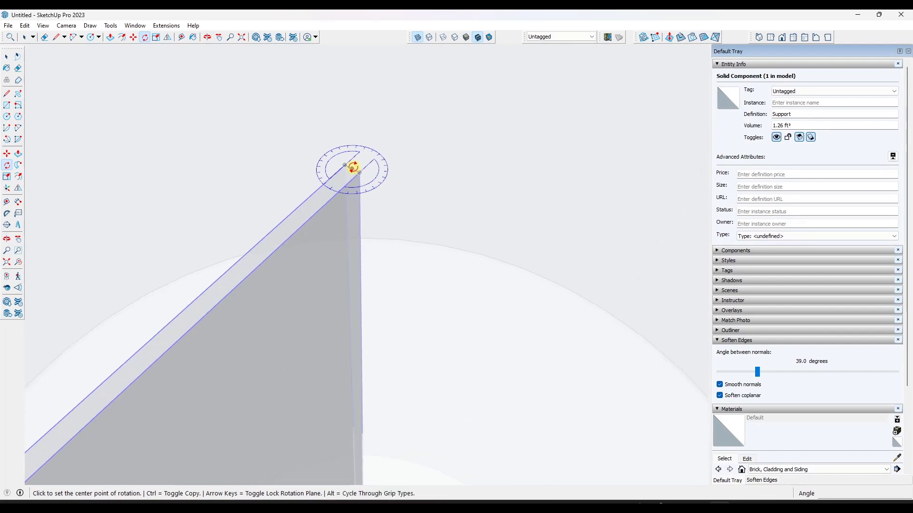
left_click(353, 167)
scroll(361, 161, "down", 8)
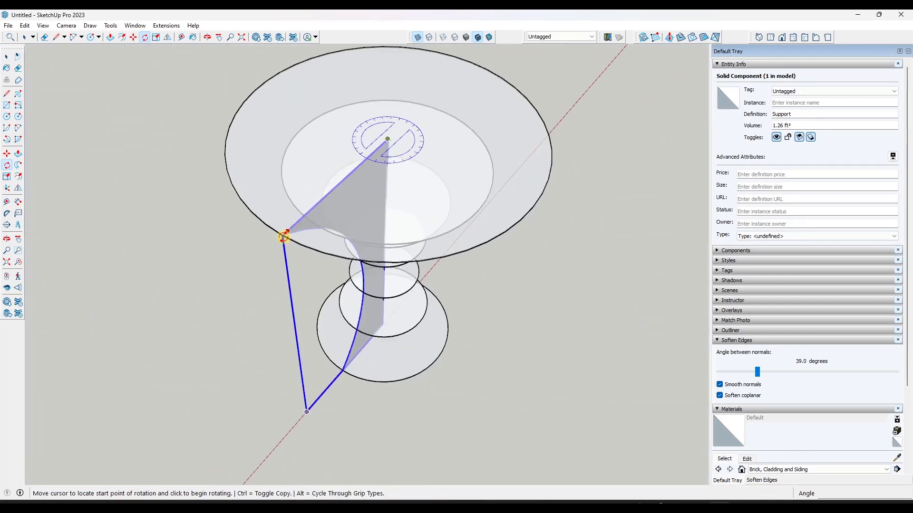
scroll(284, 236, "up", 6)
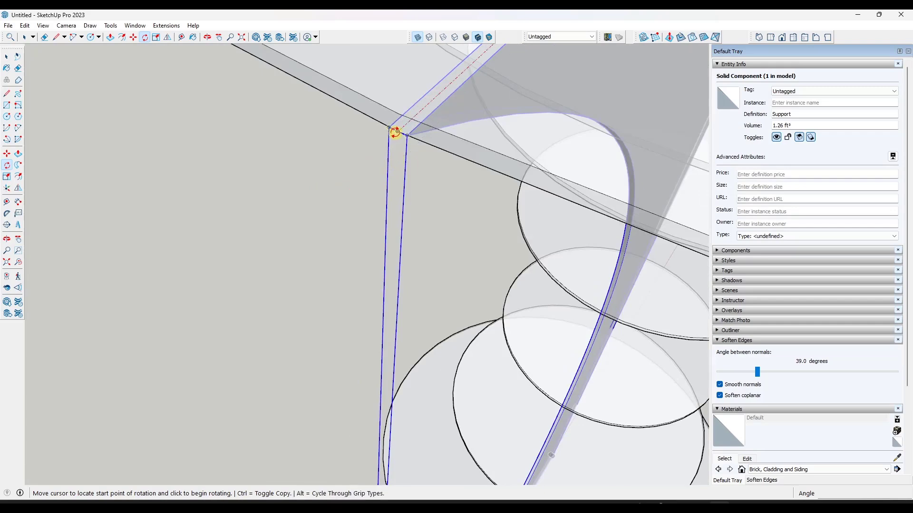
left_click(397, 132)
scroll(471, 157, "down", 5)
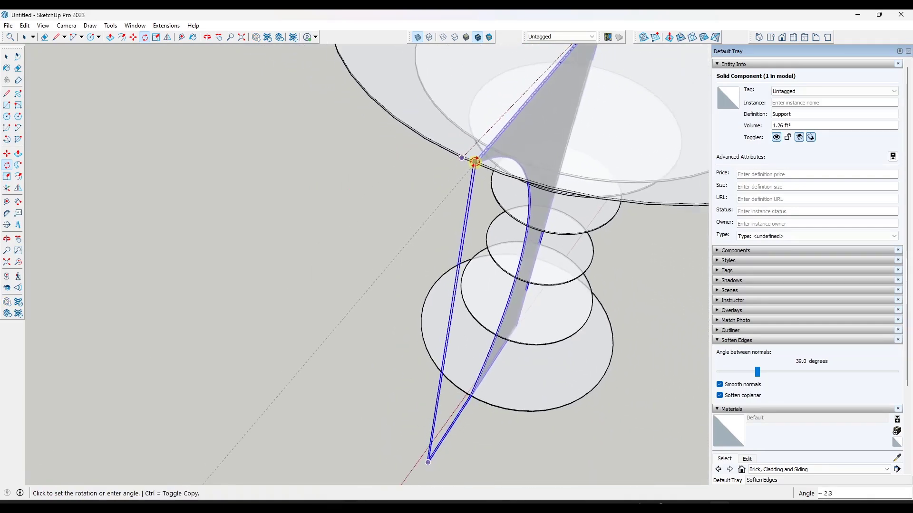
- Copy the panel at 45° and repeat it *8 around the centre, then view from the side
key("ctrl")
middle_click_drag(634, 200, 337, 204)
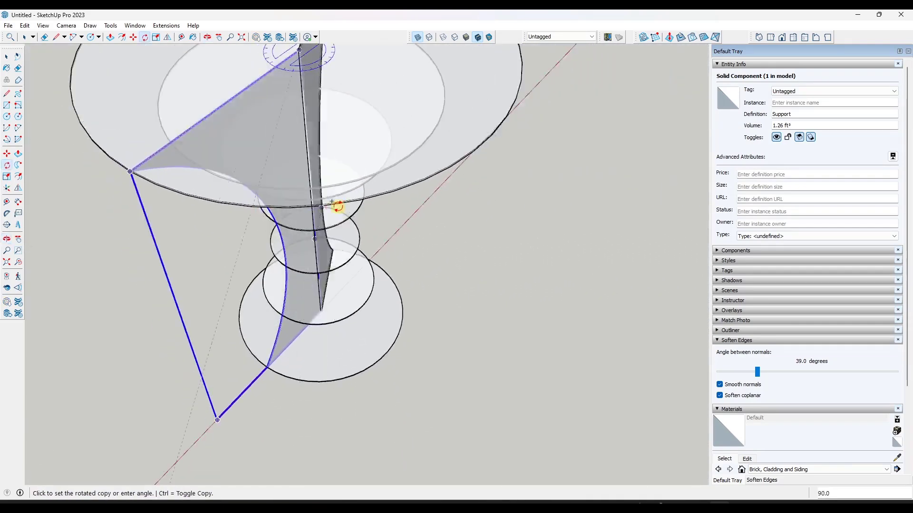
scroll(405, 278, "down", 3)
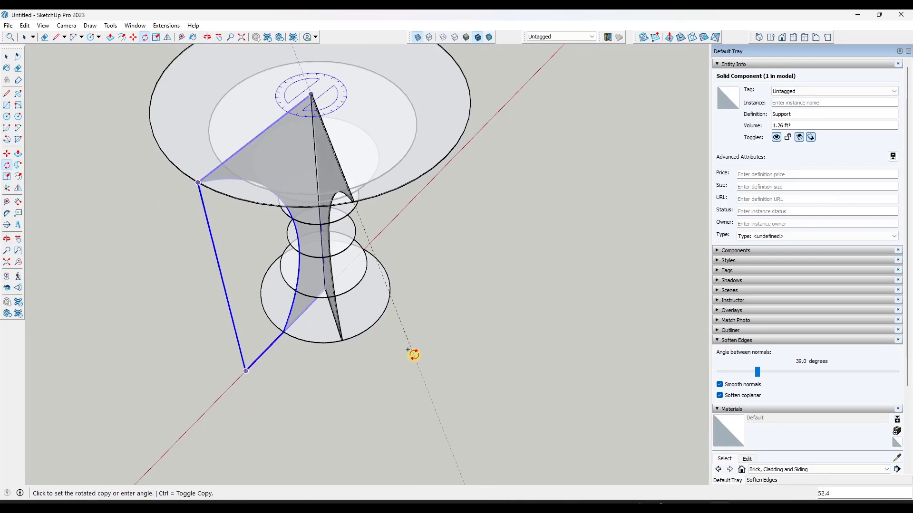
key("Return")
scroll(411, 366, "down", 2)
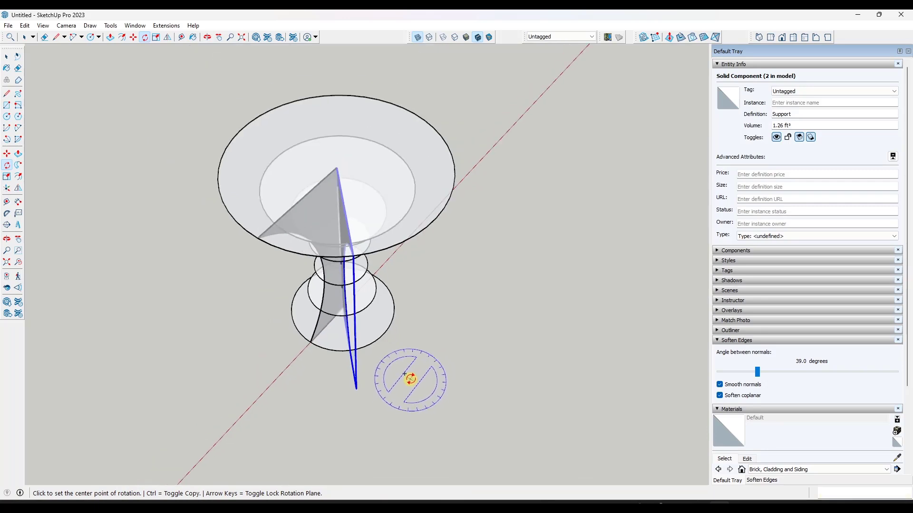
type("*8")
key("Return")
middle_click_drag(415, 378, 390, 181)
- Turn X-ray off, clear the selection, and orbit to see the bookshelf from higher up
key("space")
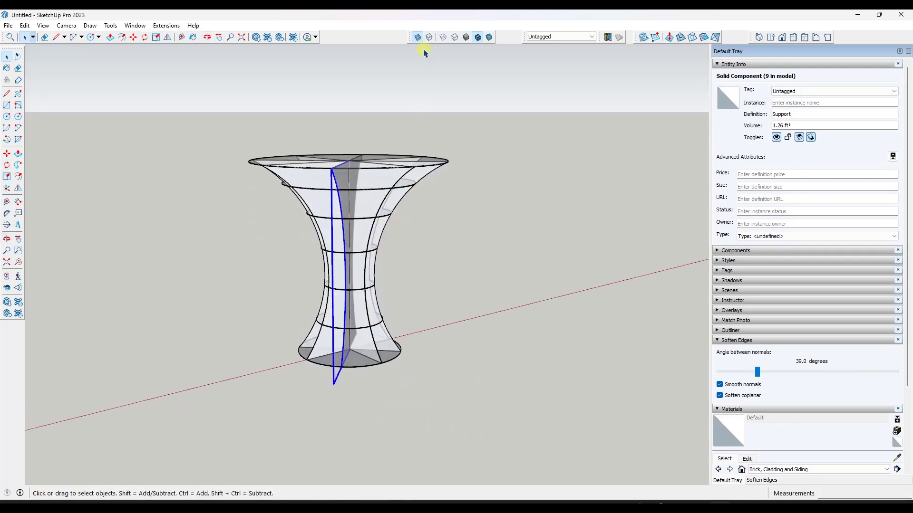
left_click(418, 37)
left_click(468, 305)
middle_click_drag(468, 305, 373, 220)
key("o")
left_click_drag(373, 241, 170, 268)
key("space")
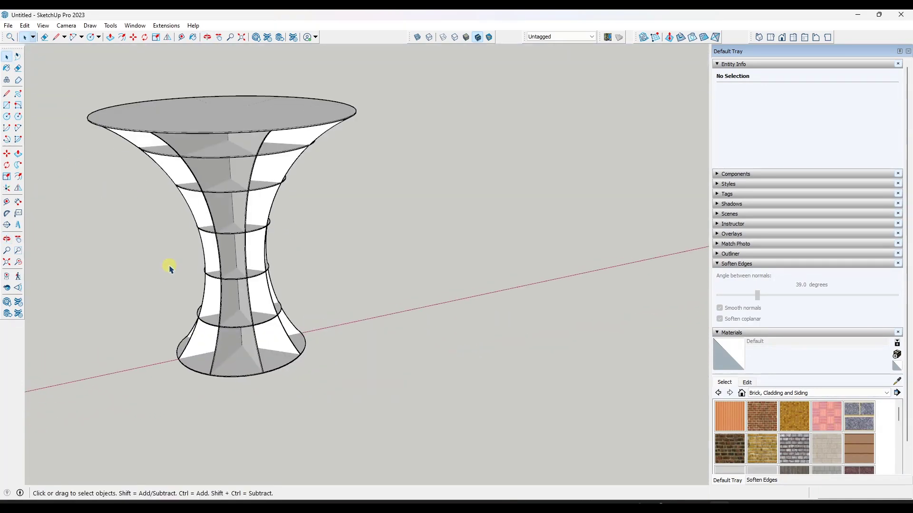